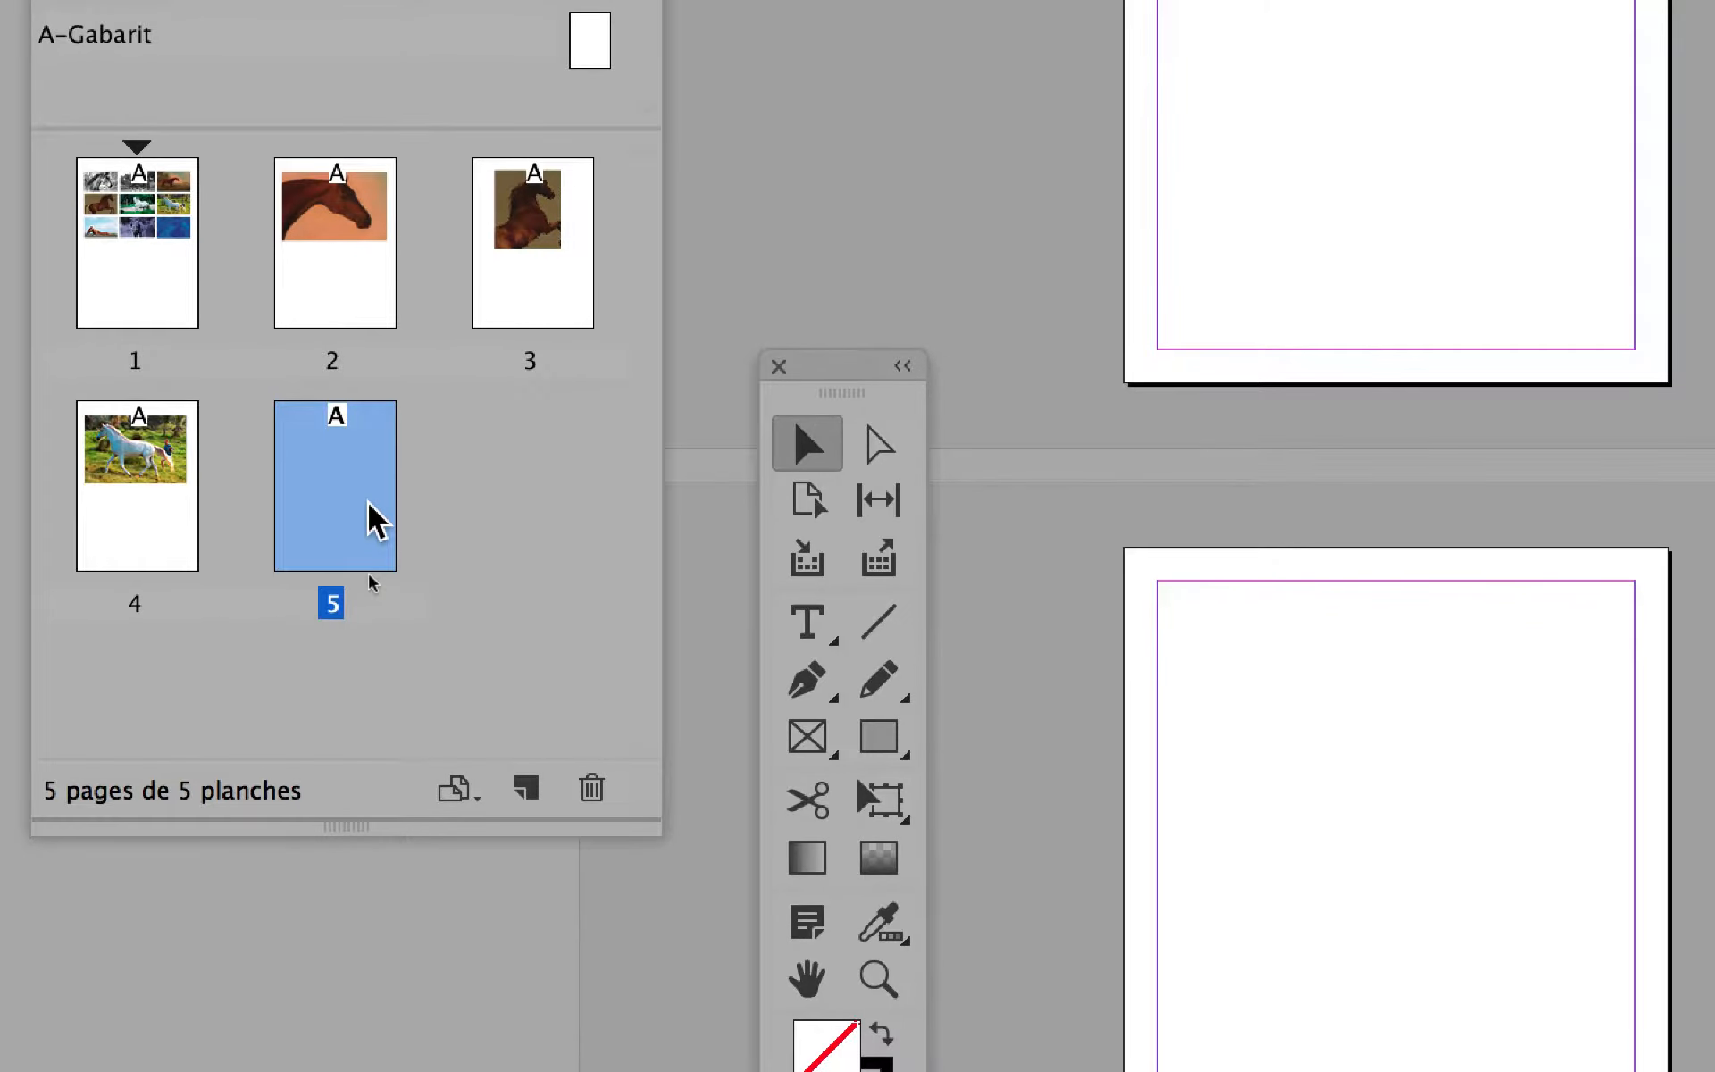
Go to page 5 and arrange the Pages and tools panels side by side next to the page.
{"action": "double_click", "coordinate": [423, 495]}
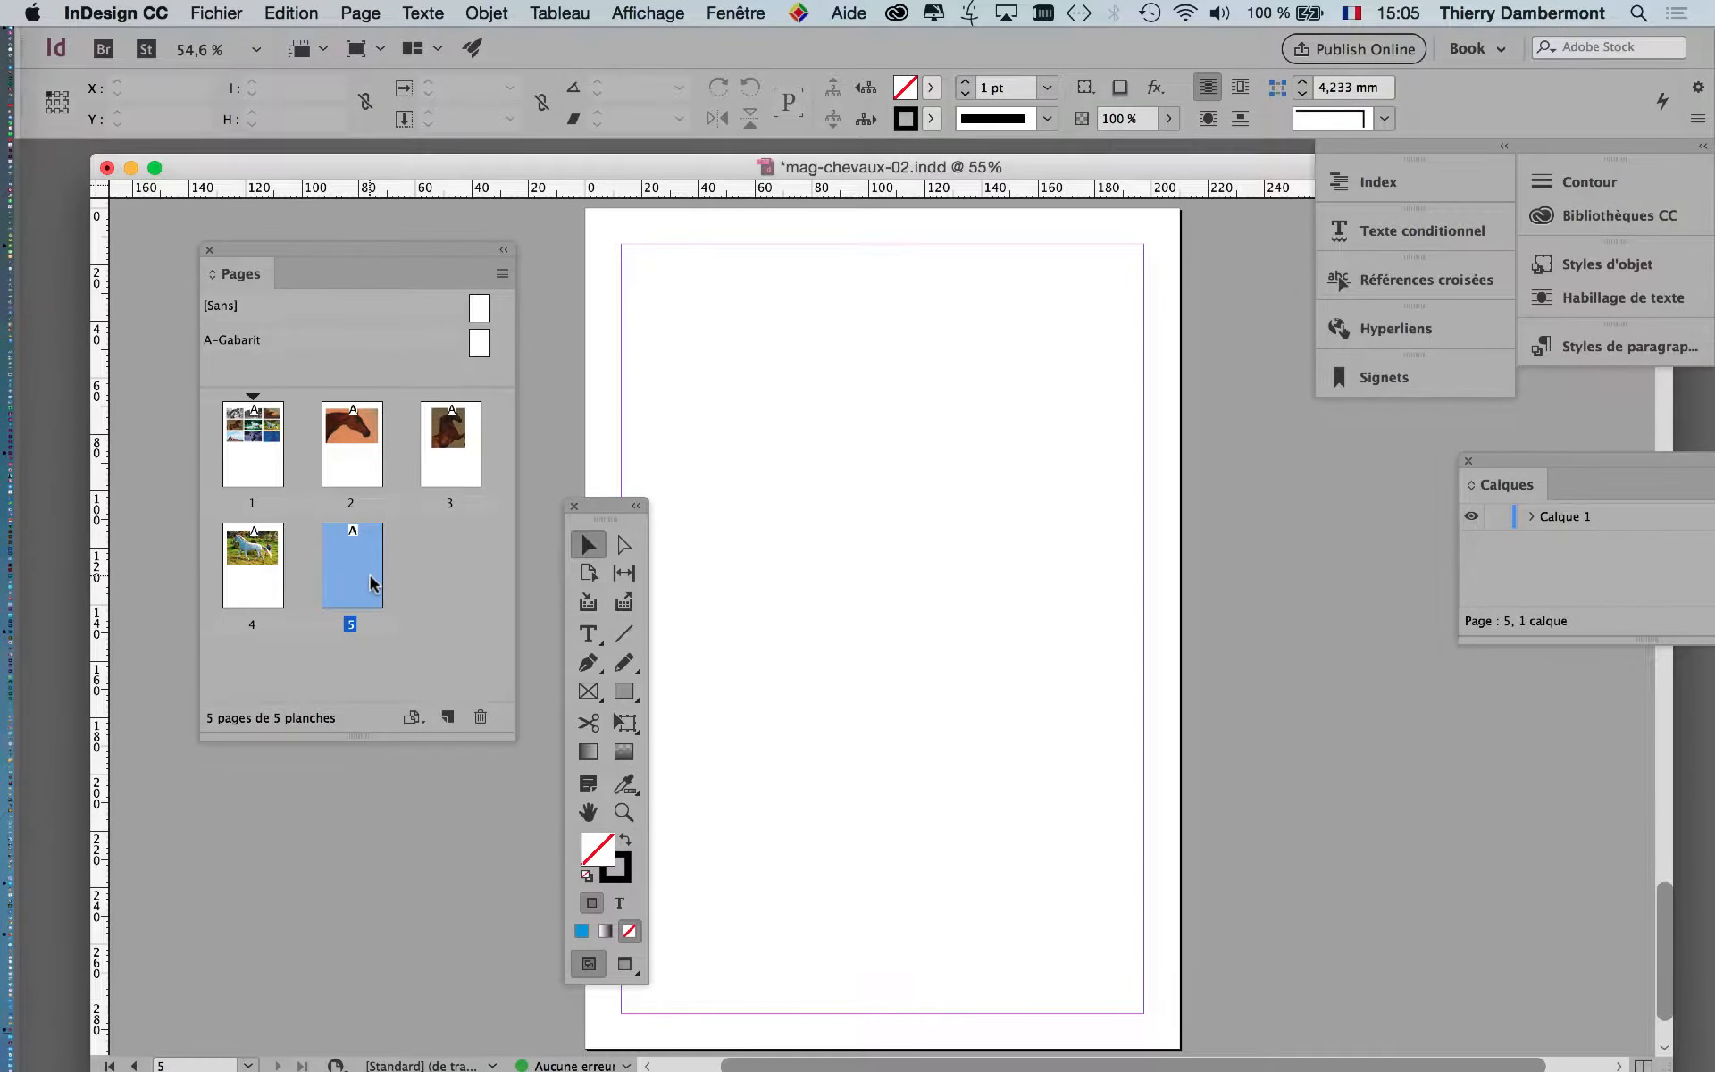
{"action": "left_click_drag", "start_coordinate": [605, 507], "coordinate": [91, 248]}
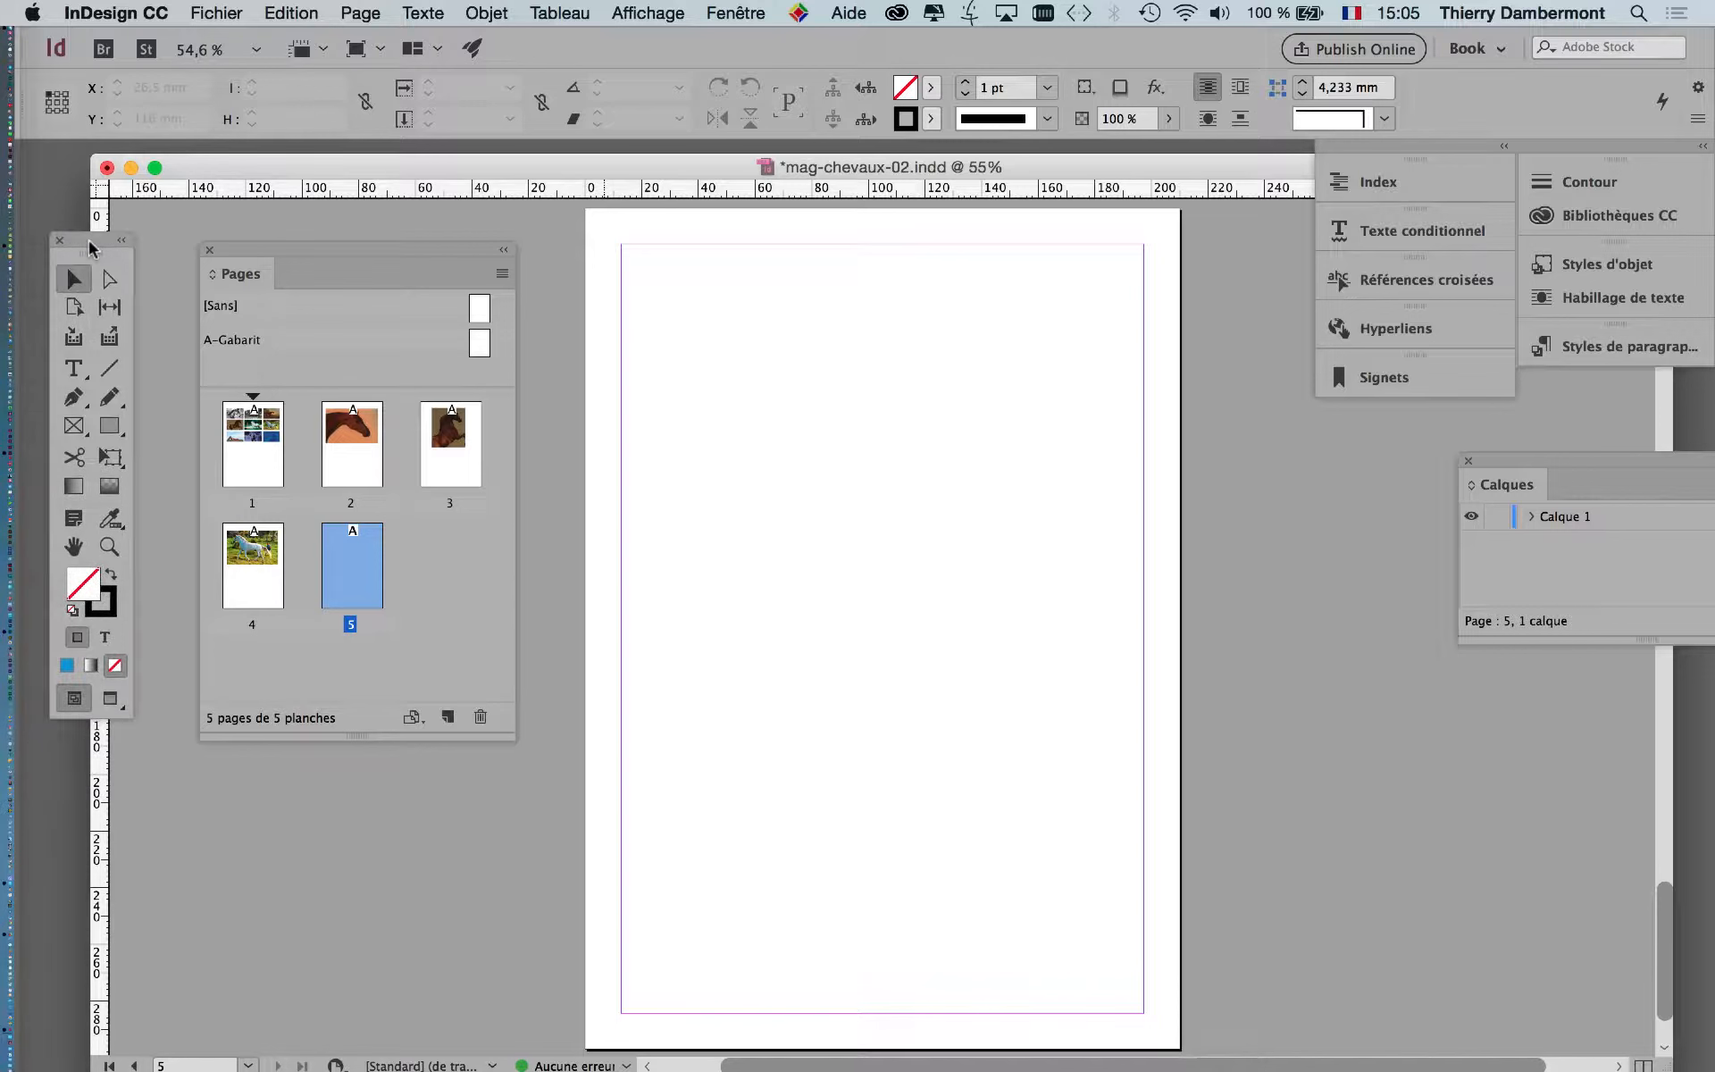
{"action": "left_click", "coordinate": [215, 12]}
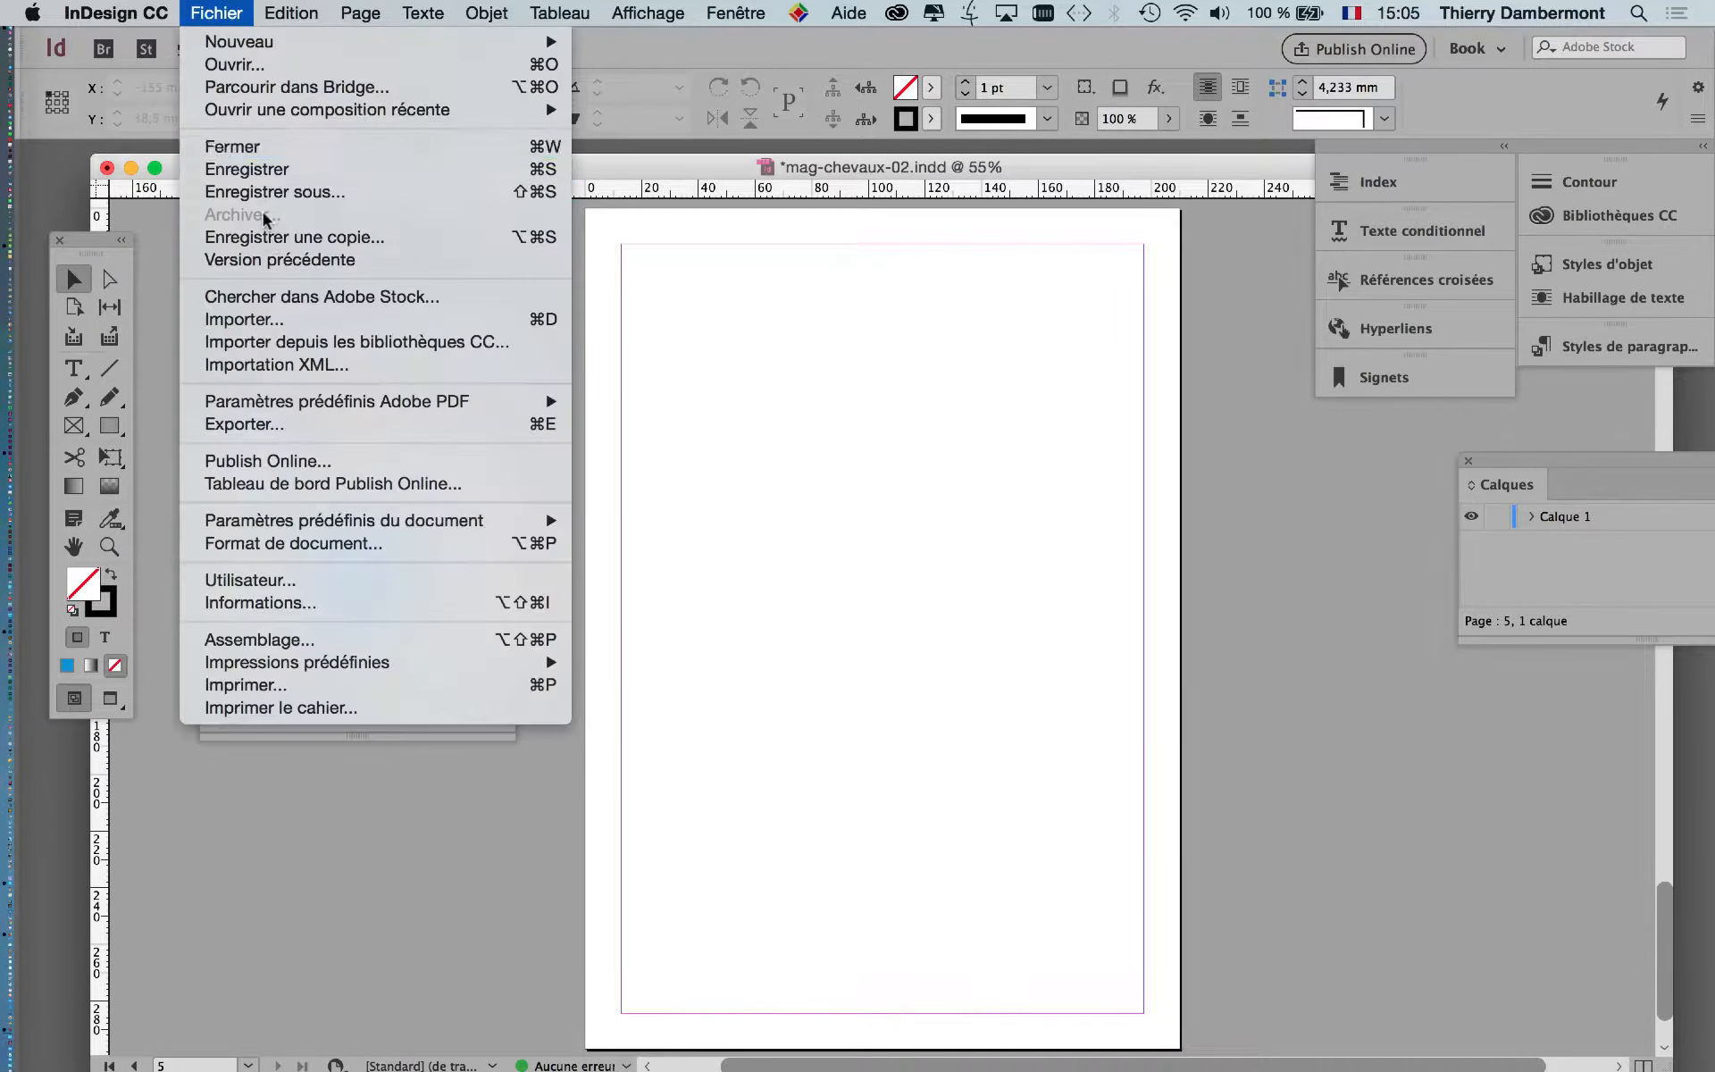
{"action": "left_click", "coordinate": [794, 215]}
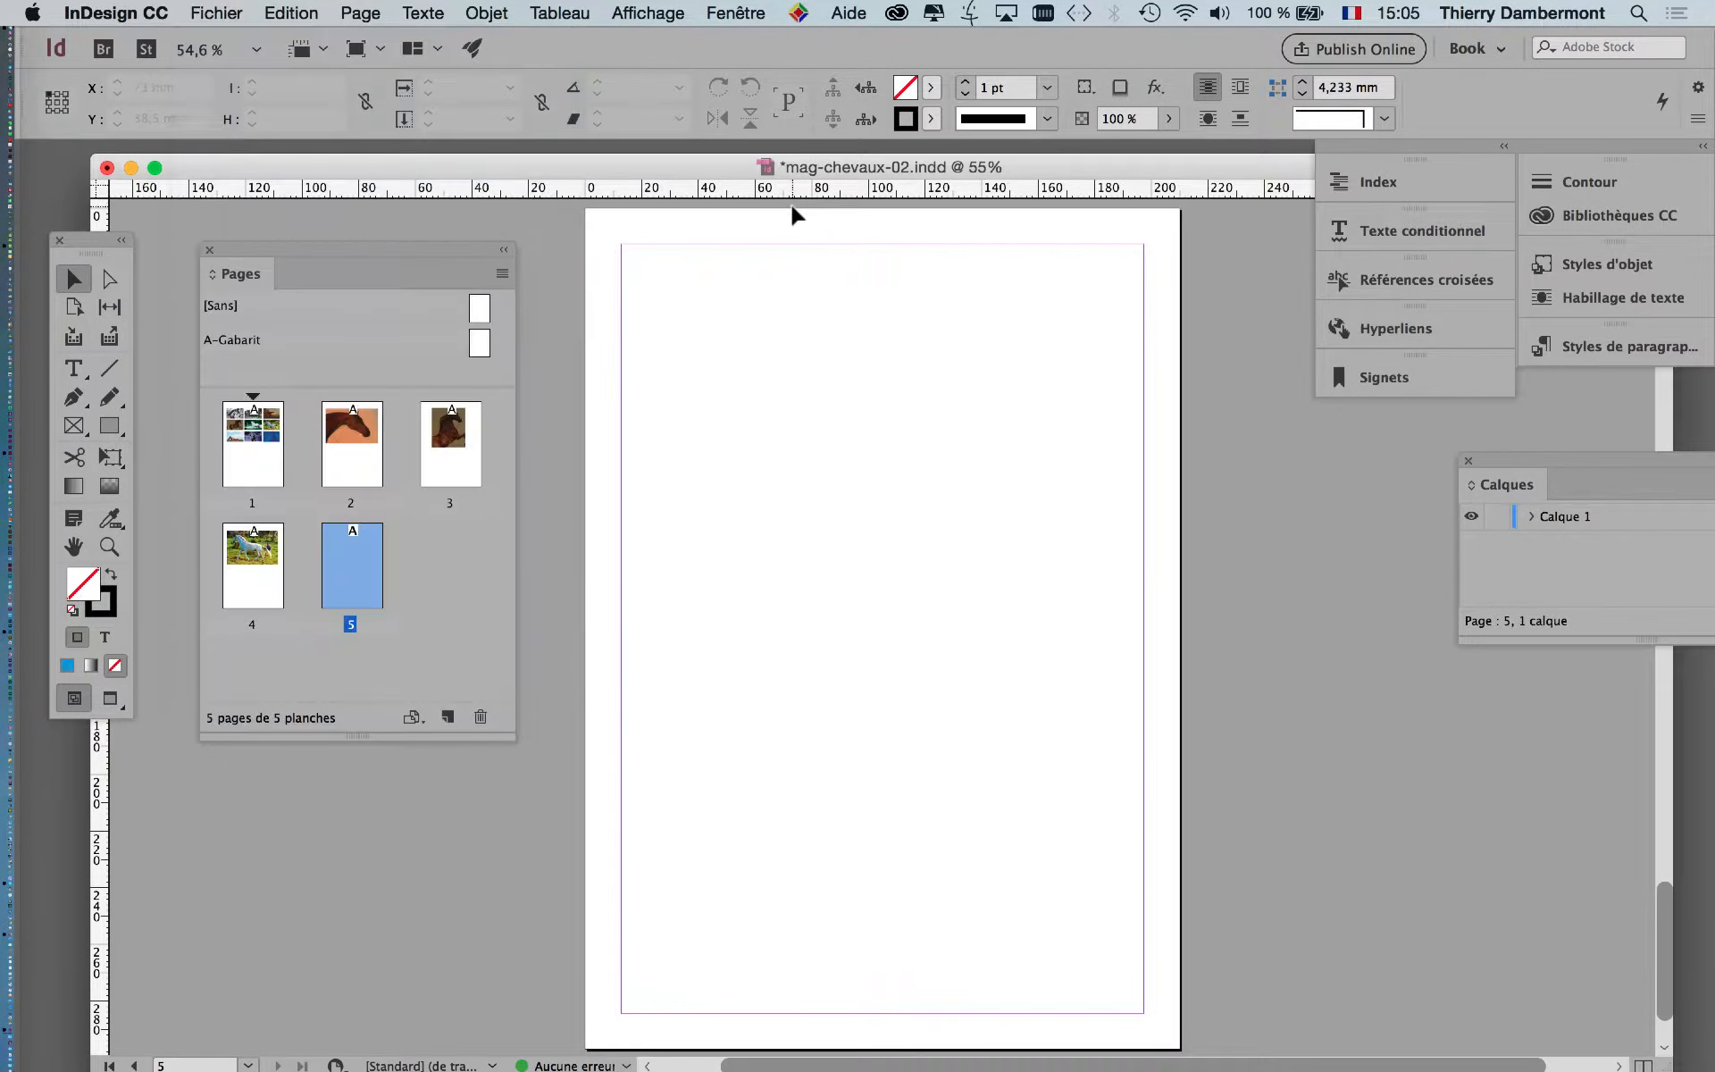
{"action": "left_click_drag", "start_coordinate": [296, 251], "coordinate": [253, 245]}
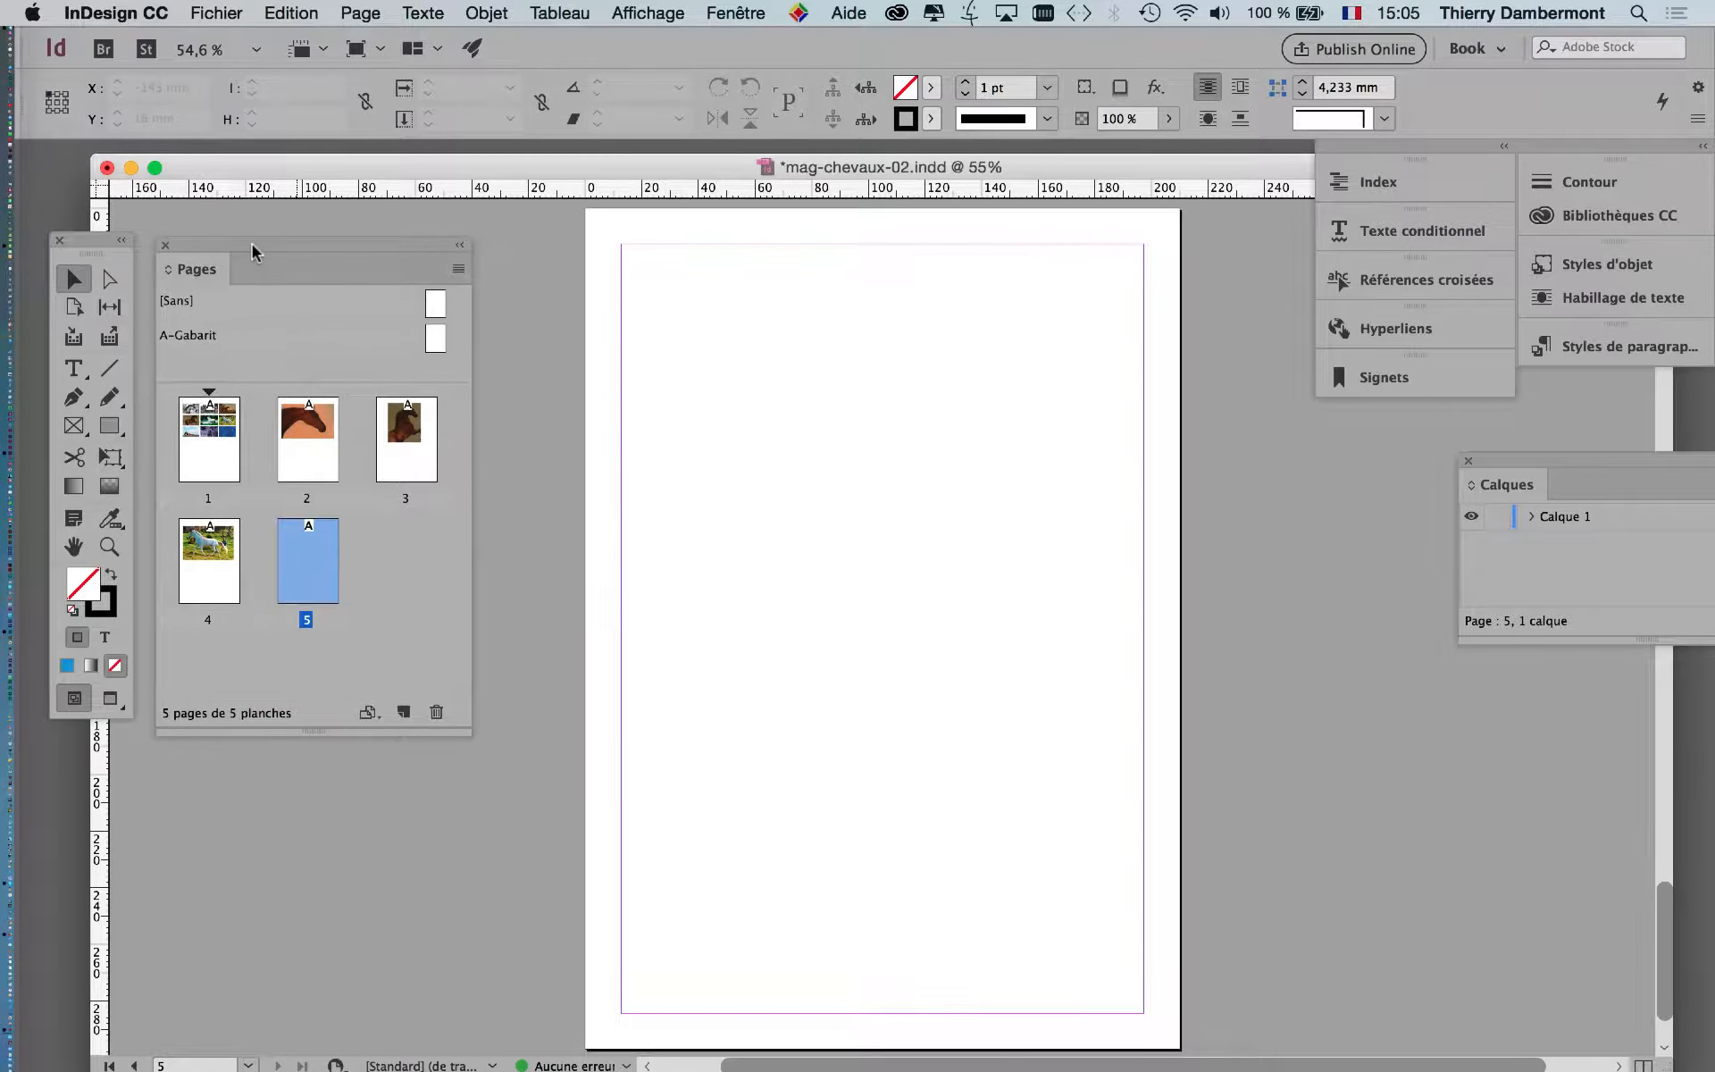
{"action": "left_click_drag", "start_coordinate": [95, 242], "coordinate": [538, 235]}
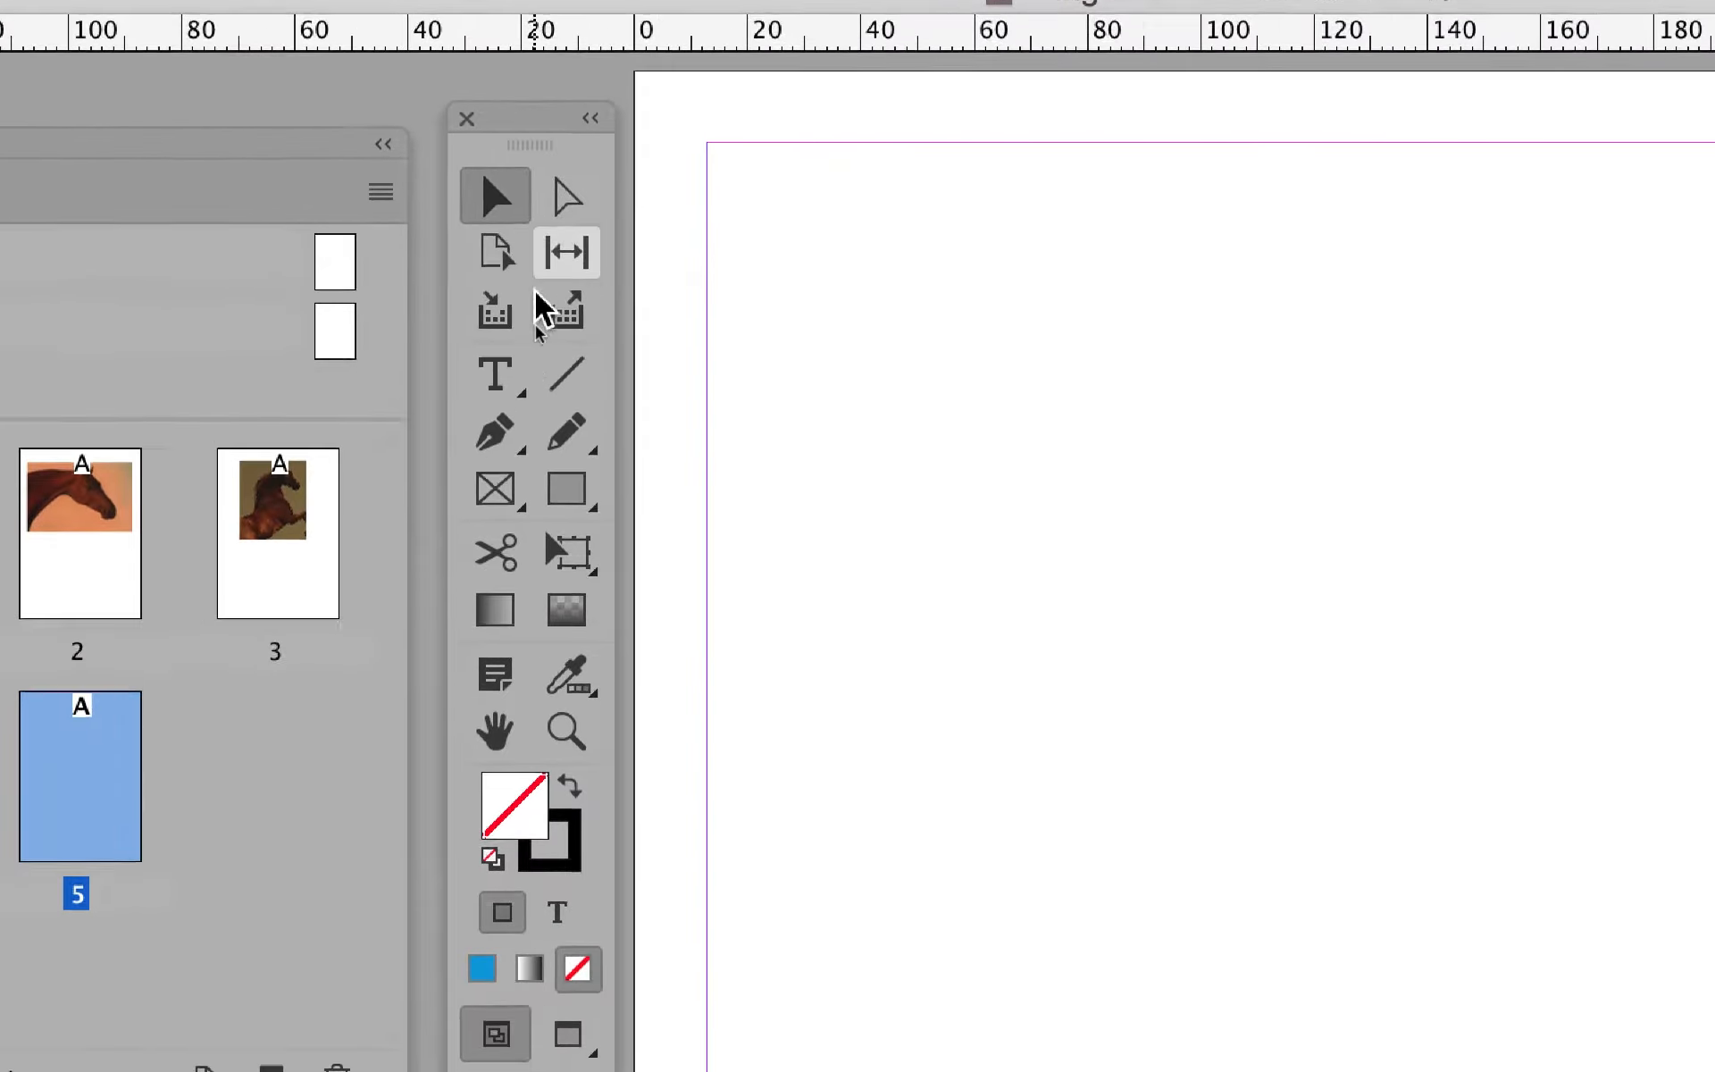
Draw a rectangular image frame about 159.5 × 75.5 mm near the upper margin of page 5.
{"action": "left_click", "coordinate": [516, 407]}
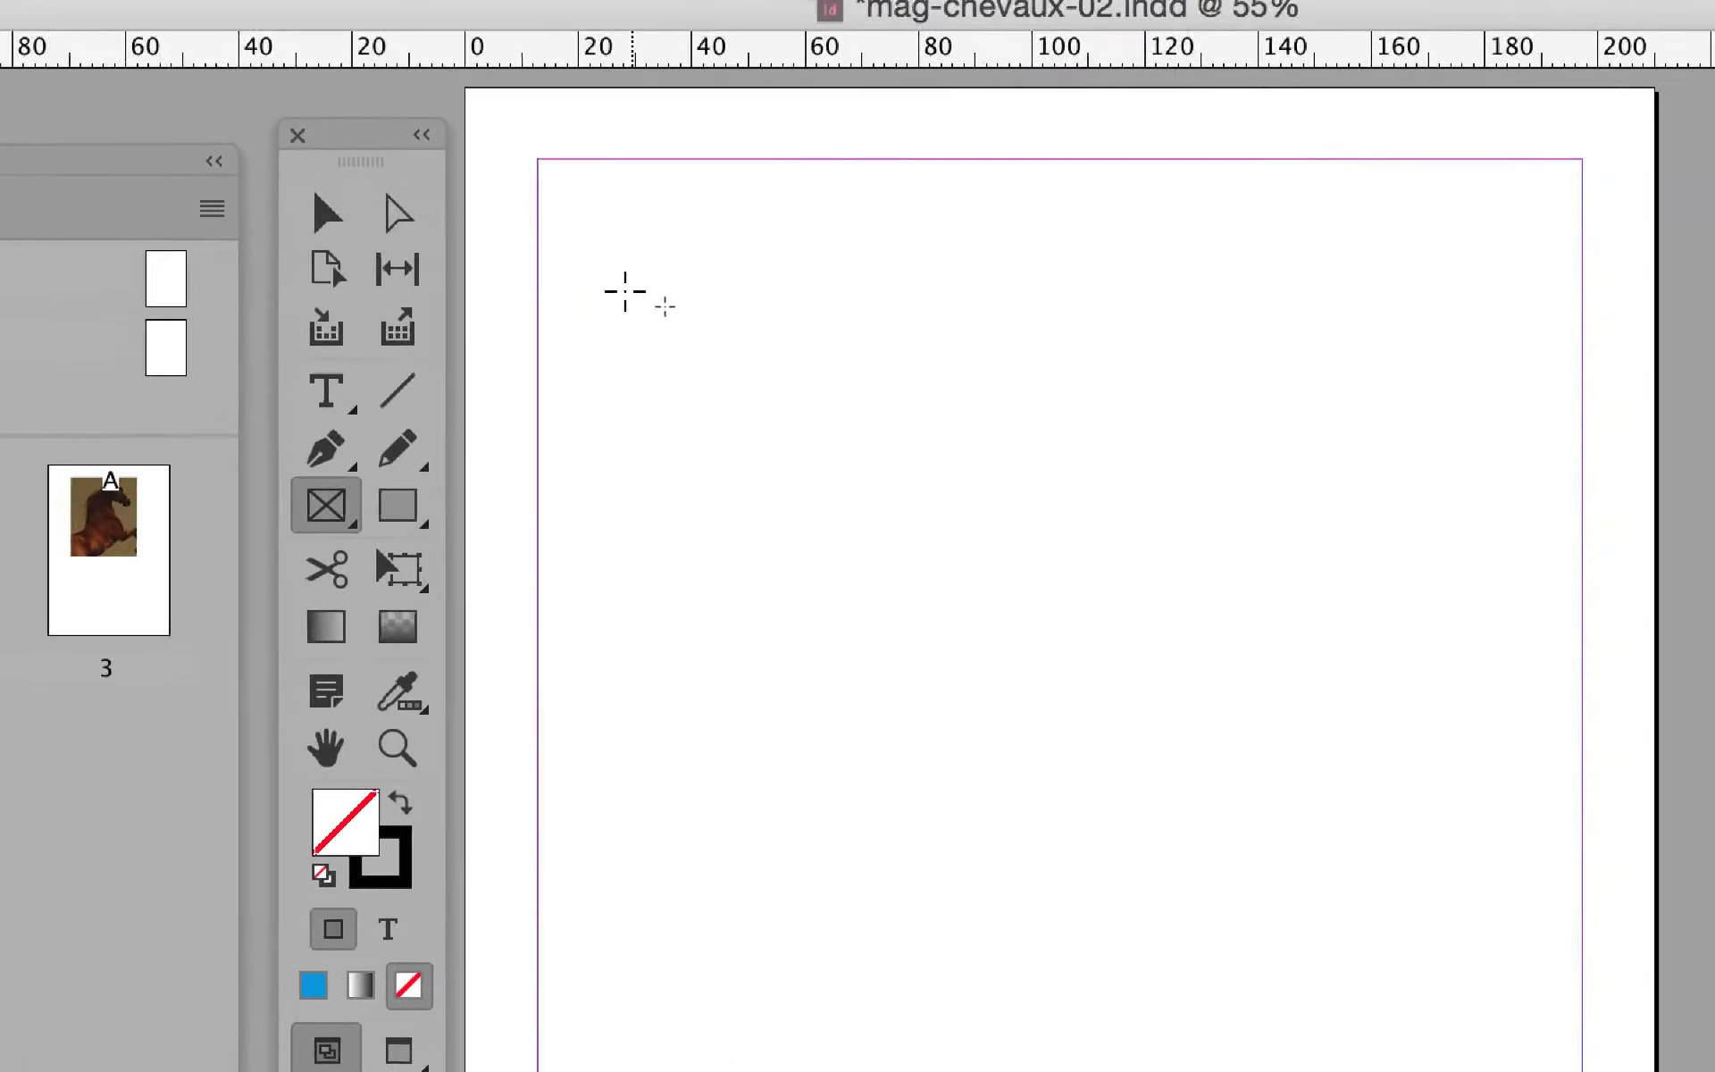
{"action": "left_click_drag", "start_coordinate": [796, 84], "coordinate": [796, 84]}
{"action": "left_click_drag", "start_coordinate": [616, 273], "coordinate": [1518, 701]}
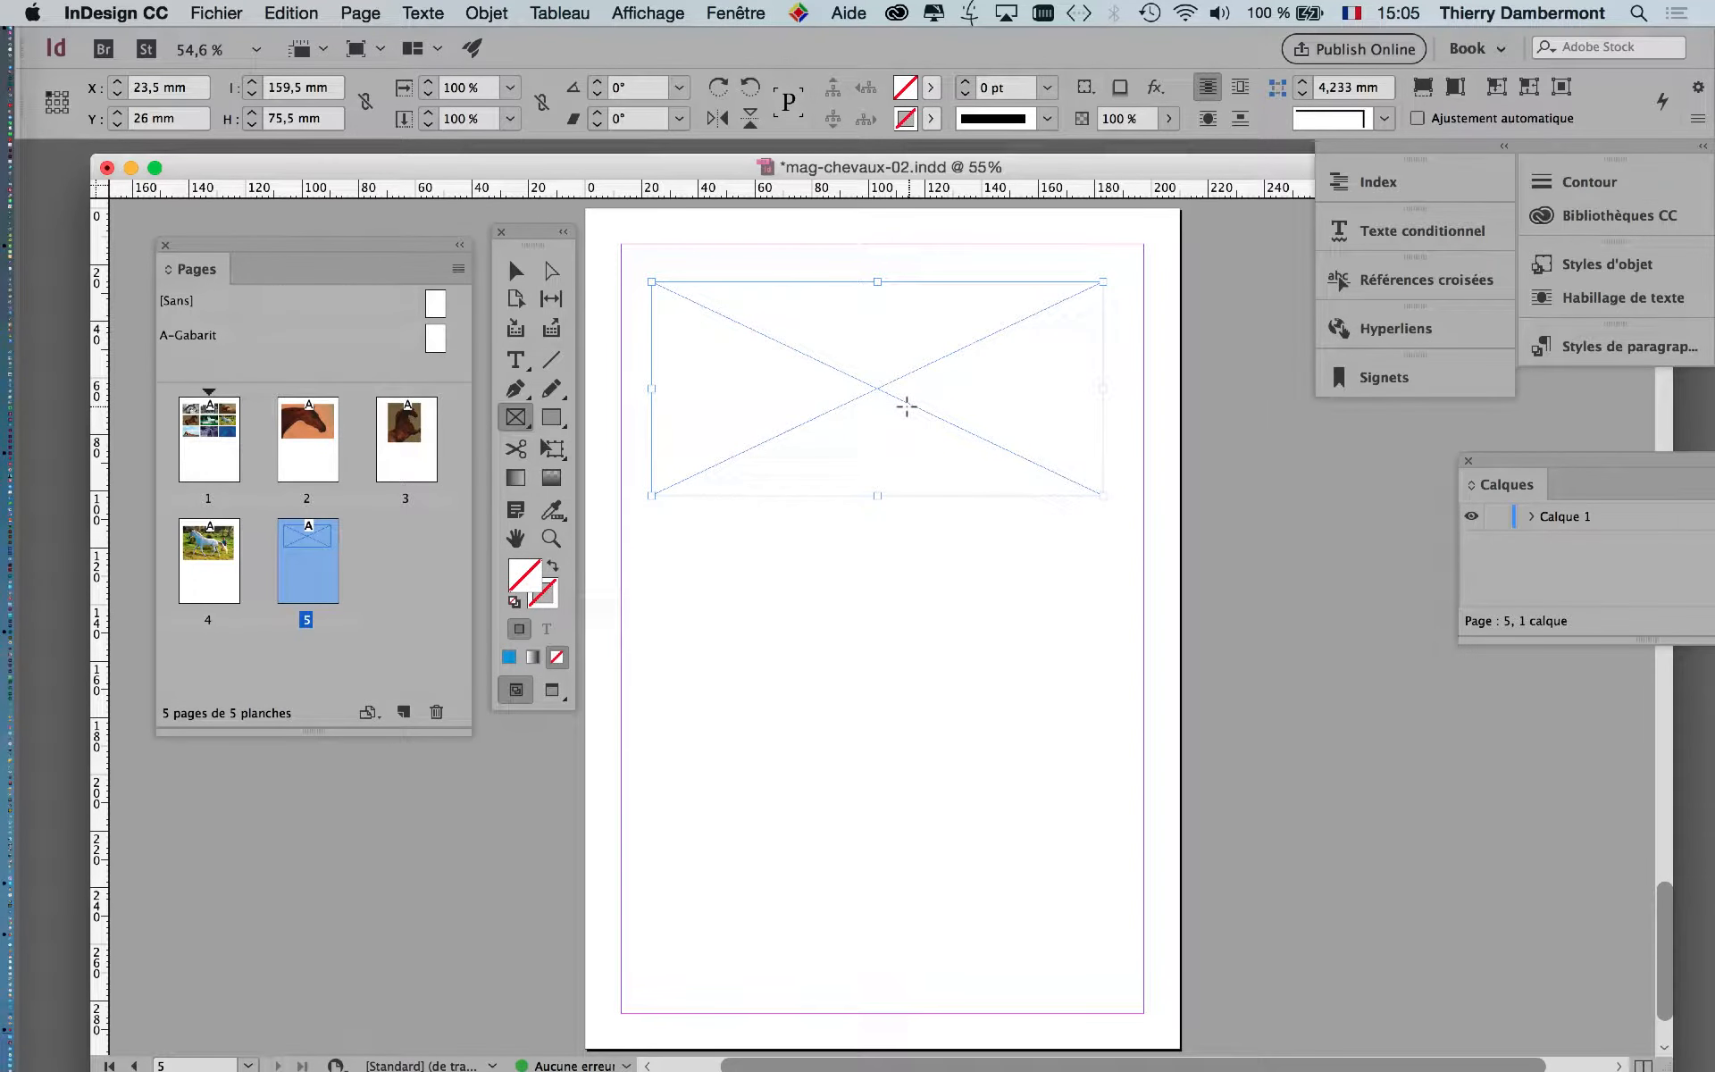
Resize the image frame with the Selection and Free Transform tools to about 162 × 79 mm.
{"action": "key", "text": "v"}
{"action": "mouse_move", "coordinate": [1098, 501]}
{"action": "left_mouse_down"}
{"action": "mouse_move", "coordinate": [1132, 414]}
{"action": "mouse_move", "coordinate": [1061, 569]}
{"action": "mouse_move", "coordinate": [923, 590]}
{"action": "mouse_move", "coordinate": [1129, 491]}
{"action": "mouse_move", "coordinate": [1129, 456]}
{"action": "mouse_move", "coordinate": [1084, 394]}
{"action": "mouse_move", "coordinate": [1115, 496]}
{"action": "left_mouse_up"}
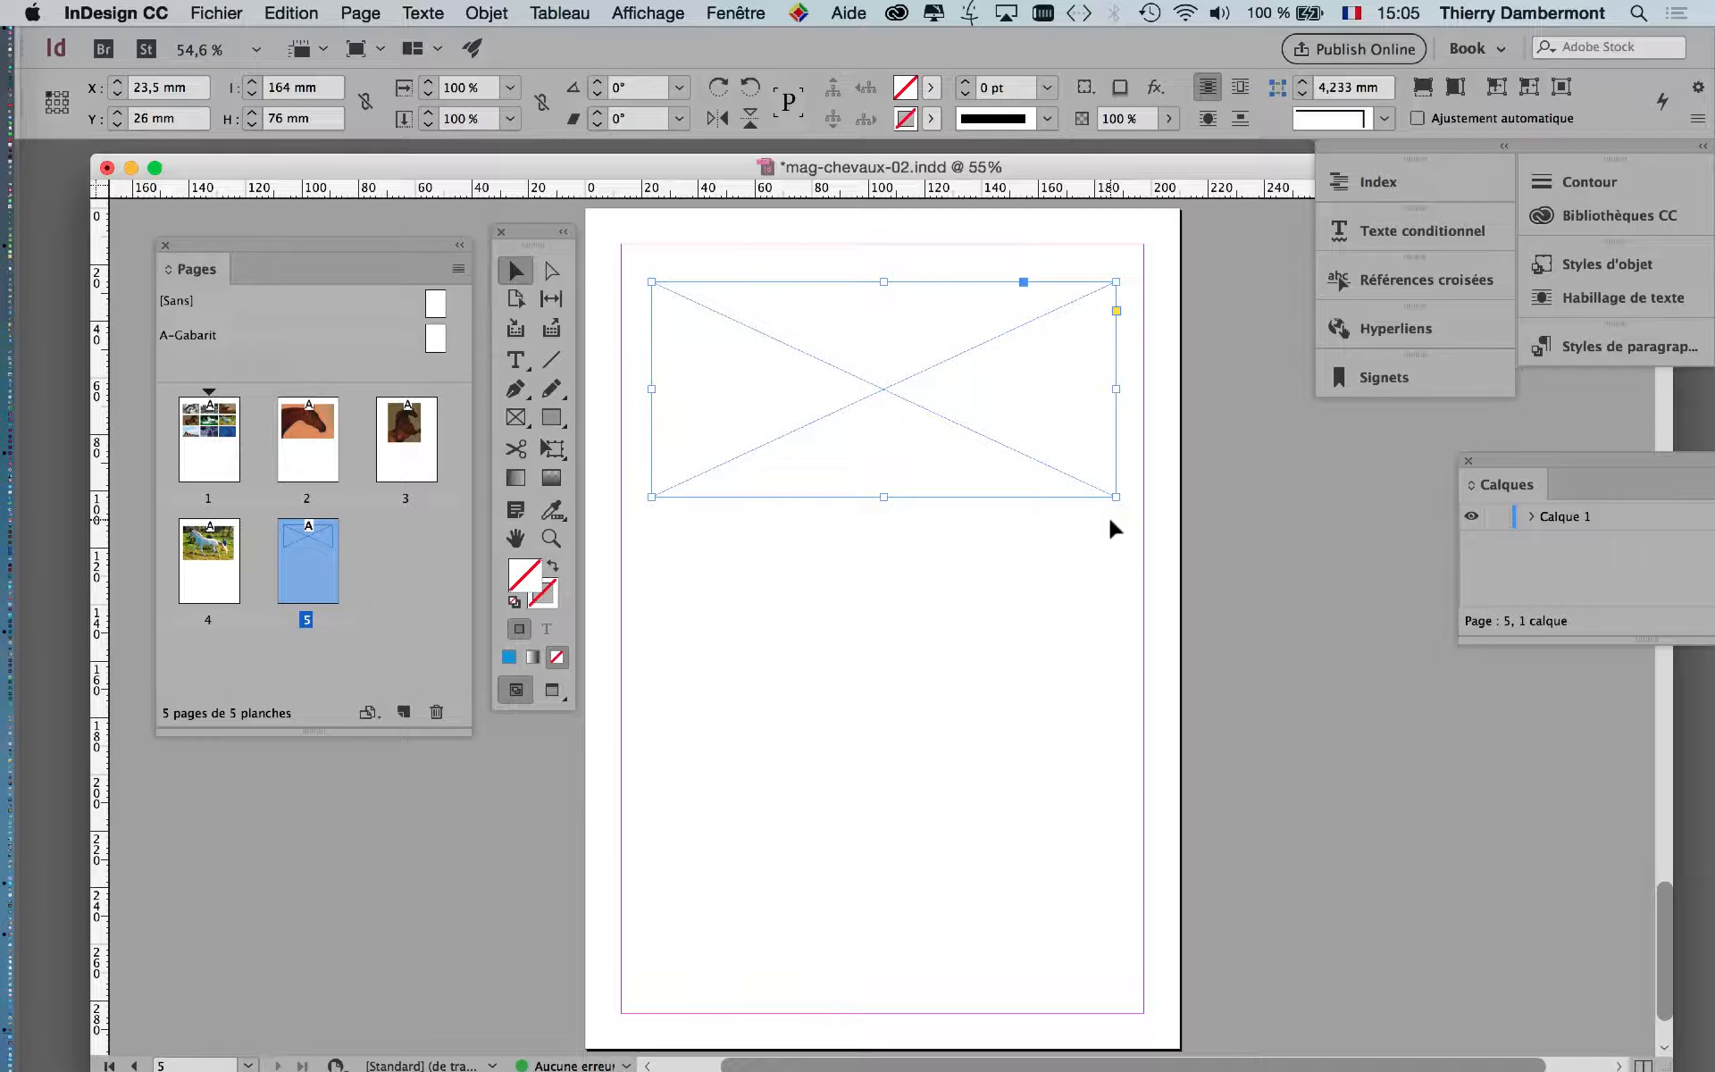
{"action": "left_click", "coordinate": [551, 447]}
{"action": "mouse_move", "coordinate": [1116, 498]}
{"action": "left_mouse_down"}
{"action": "mouse_move", "coordinate": [1106, 410]}
{"action": "mouse_move", "coordinate": [1115, 511]}
{"action": "left_mouse_up"}
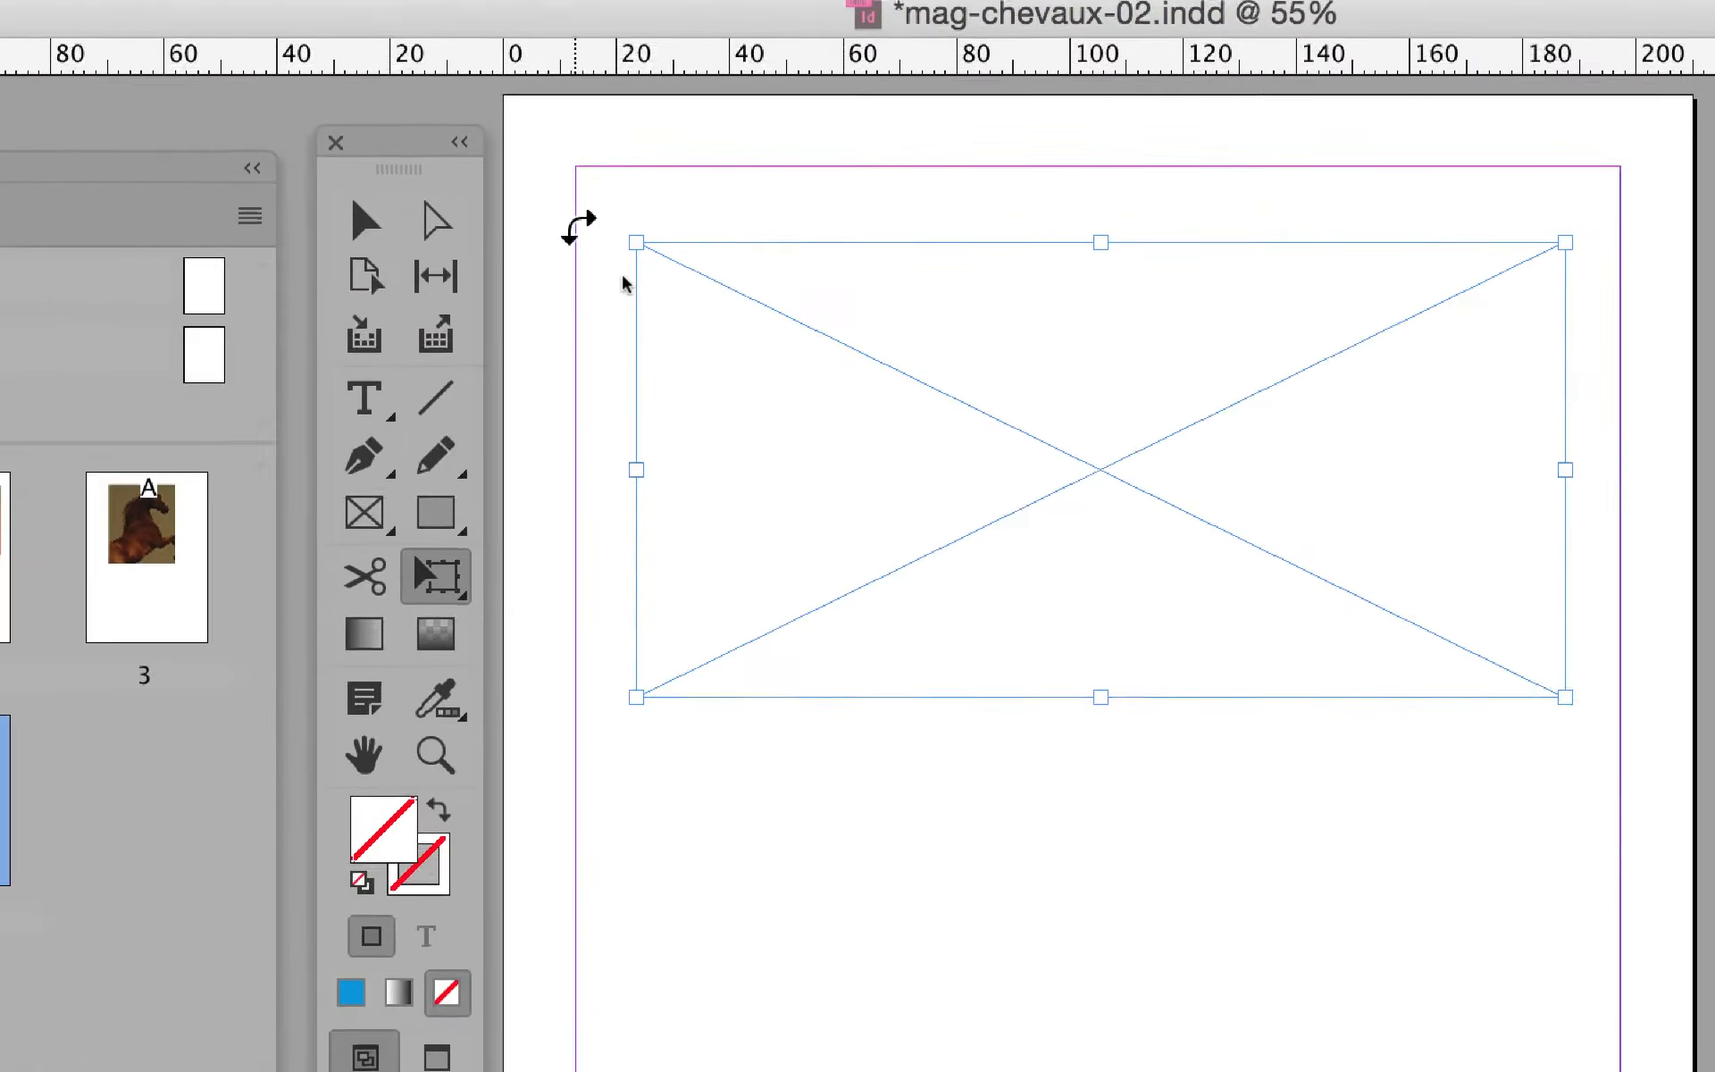
{"action": "left_click_drag", "start_coordinate": [600, 230], "coordinate": [545, 212]}
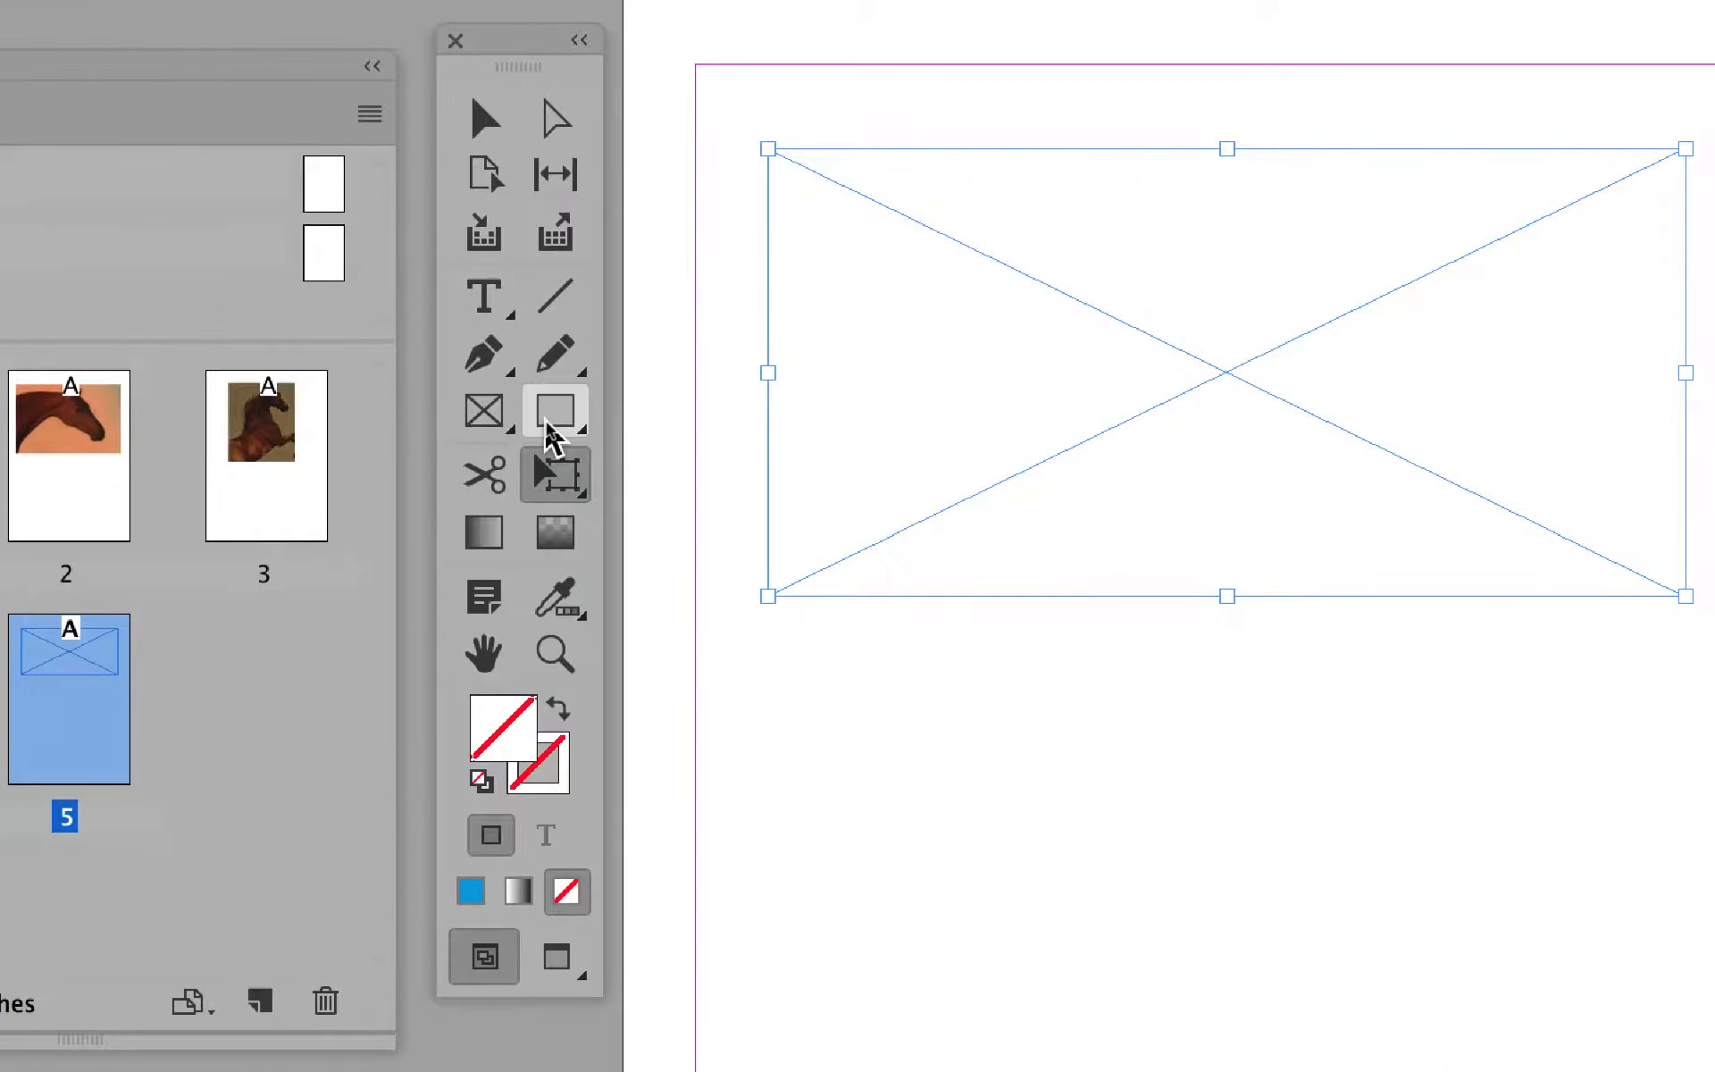
Draw a rectangle about 162 × 86 mm below the image frame, and move the Pages and tools panels away from the page.
{"action": "left_click", "coordinate": [548, 419]}
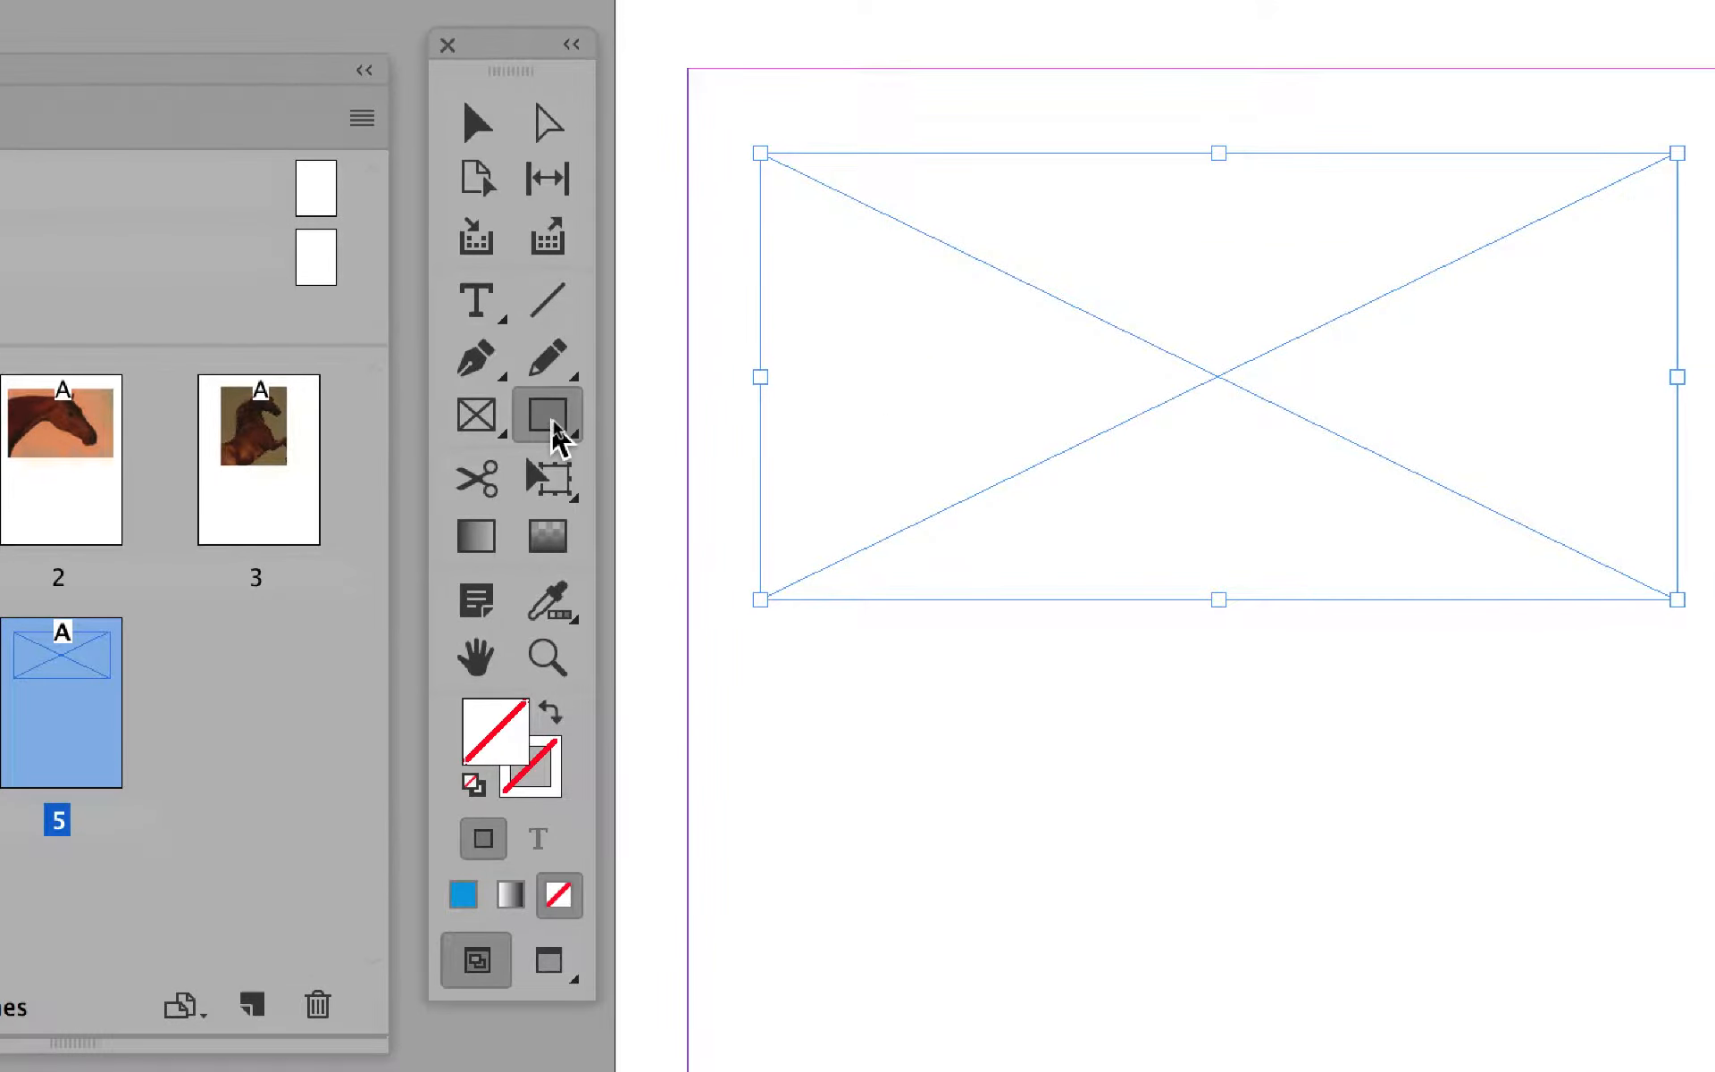
{"action": "left_click_drag", "start_coordinate": [625, 513], "coordinate": [1561, 990]}
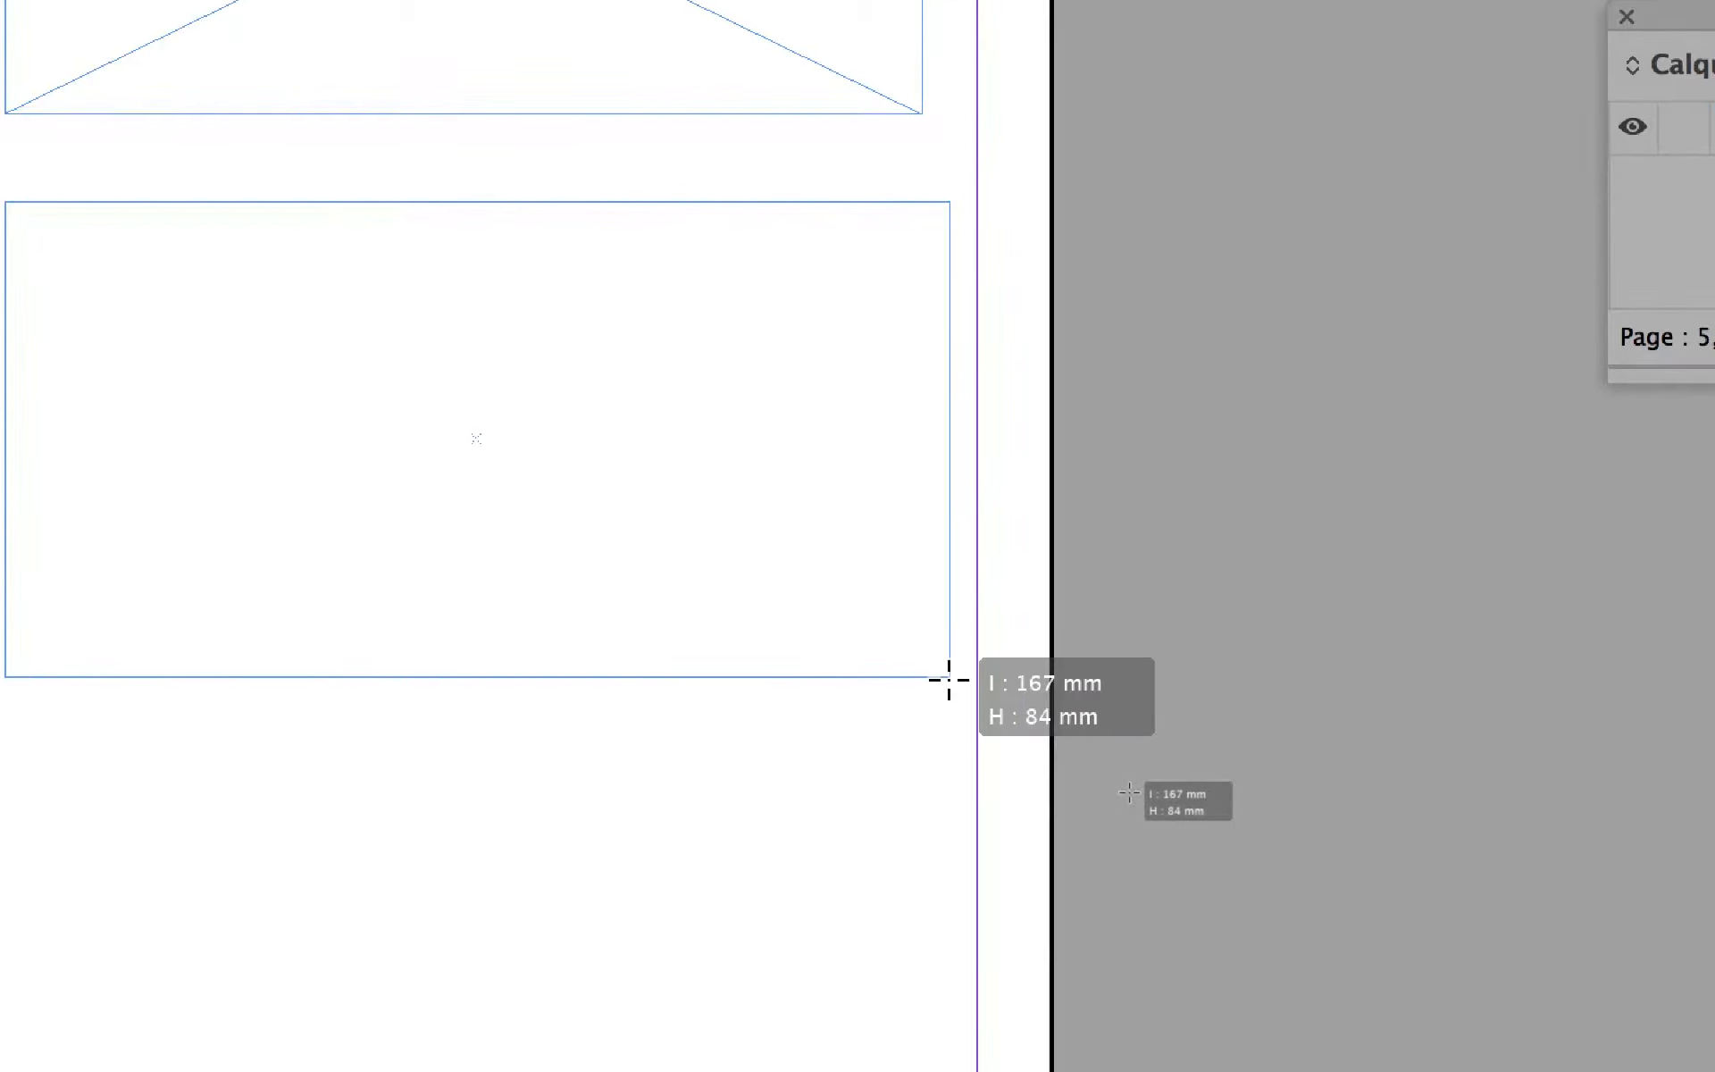
{"action": "mouse_move", "coordinate": [949, 679]}
{"action": "left_mouse_down"}
{"action": "mouse_move", "coordinate": [896, 670]}
{"action": "mouse_move", "coordinate": [950, 689]}
{"action": "left_mouse_up"}
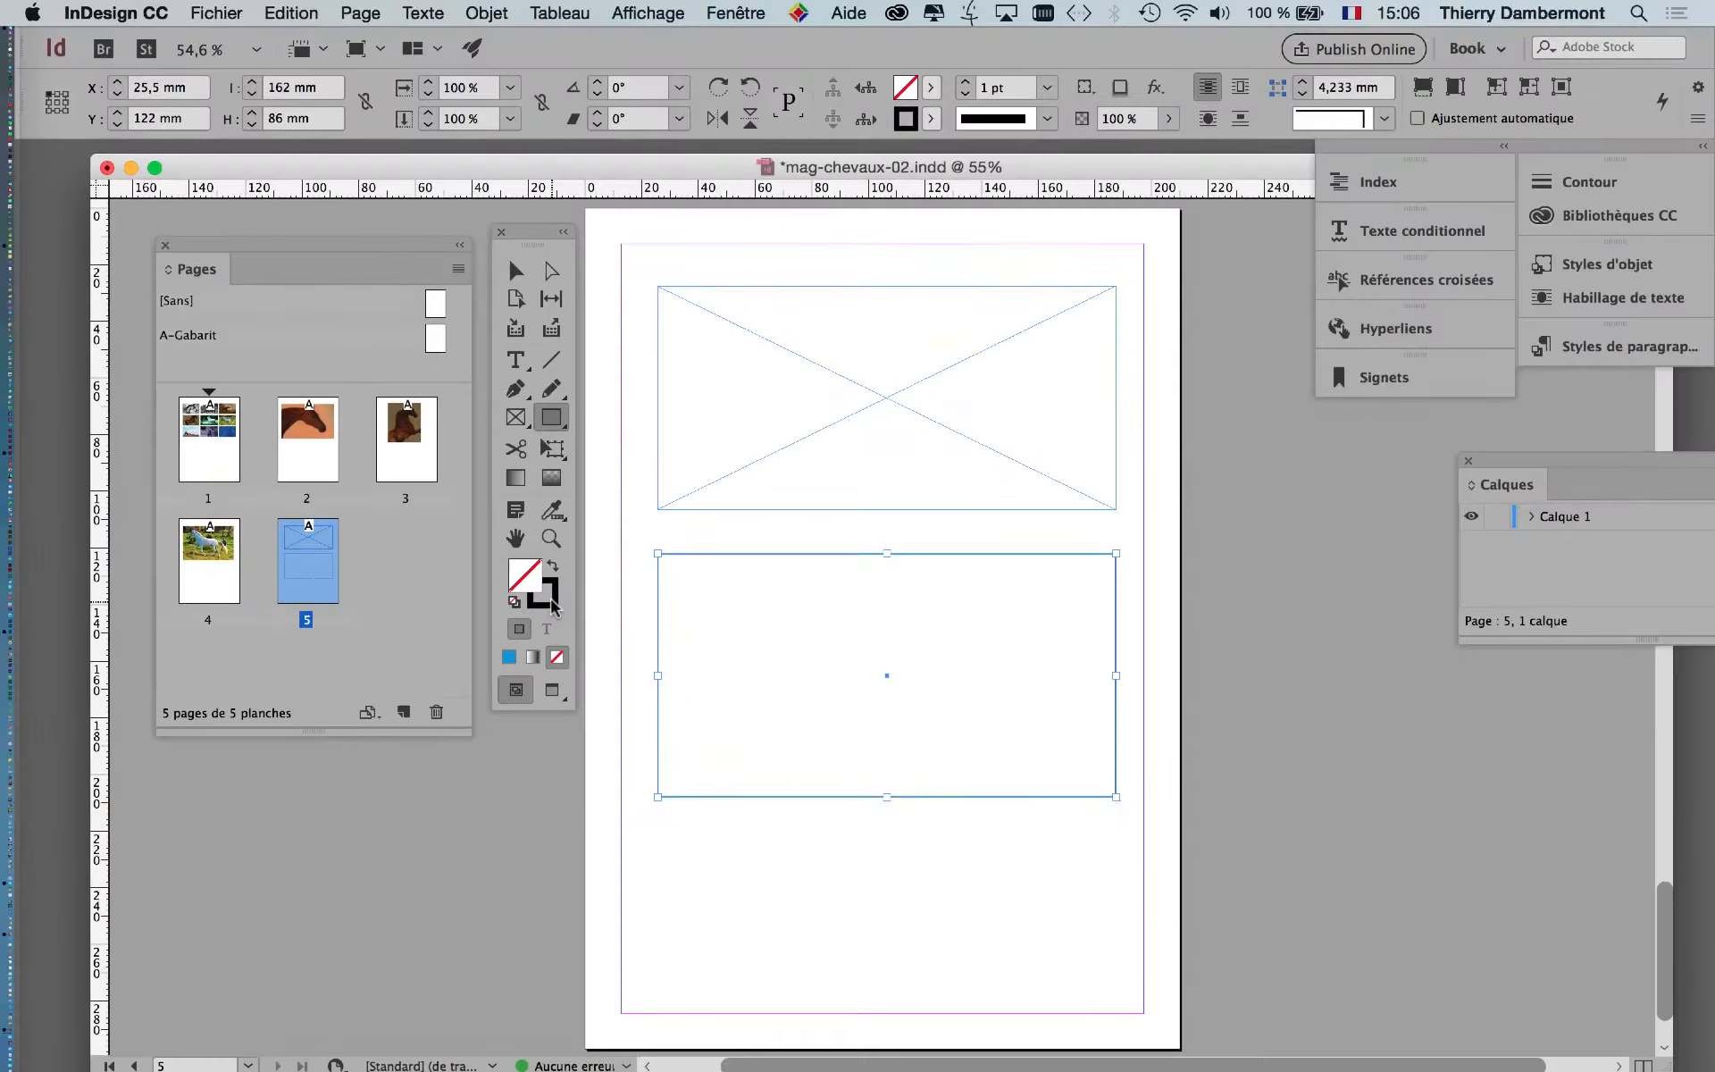
{"action": "left_click_drag", "start_coordinate": [386, 249], "coordinate": [281, 220]}
{"action": "left_click_drag", "start_coordinate": [527, 240], "coordinate": [440, 239]}
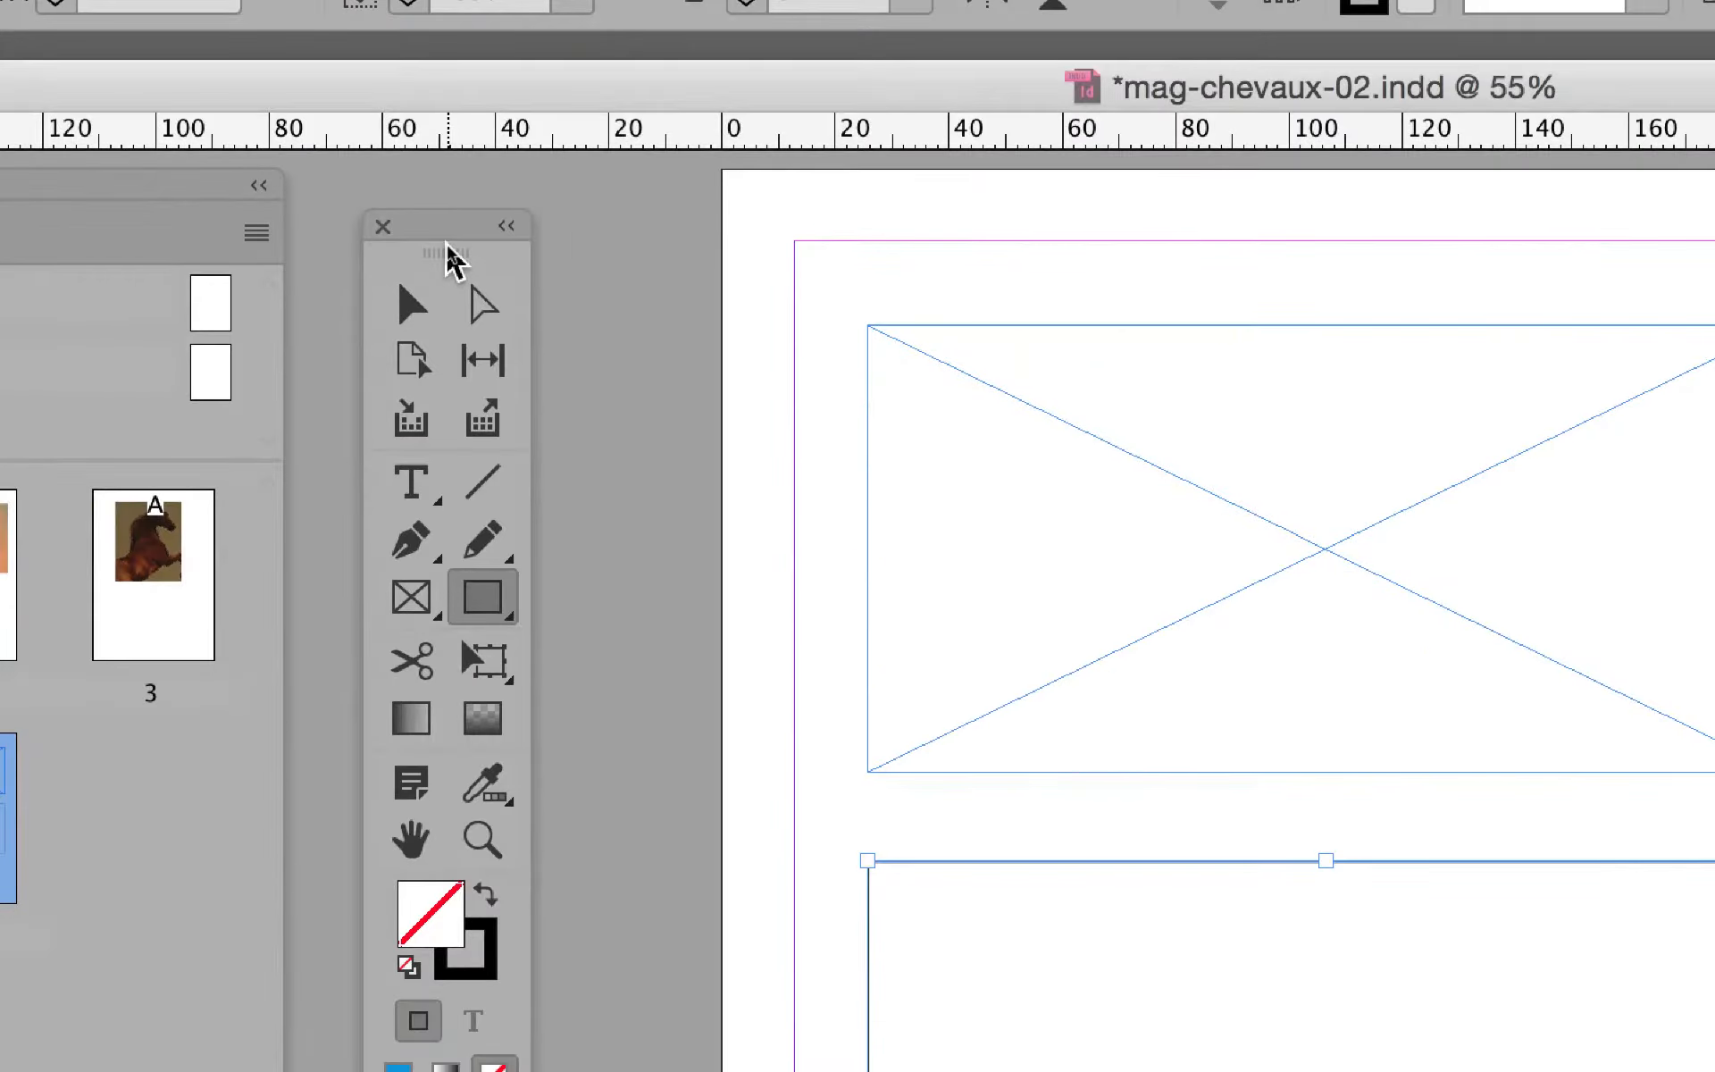
Compare selecting the image frame from its interior with selecting the unfilled rectangle by its outline, ending with the image frame selected.
{"action": "left_click", "coordinate": [430, 276]}
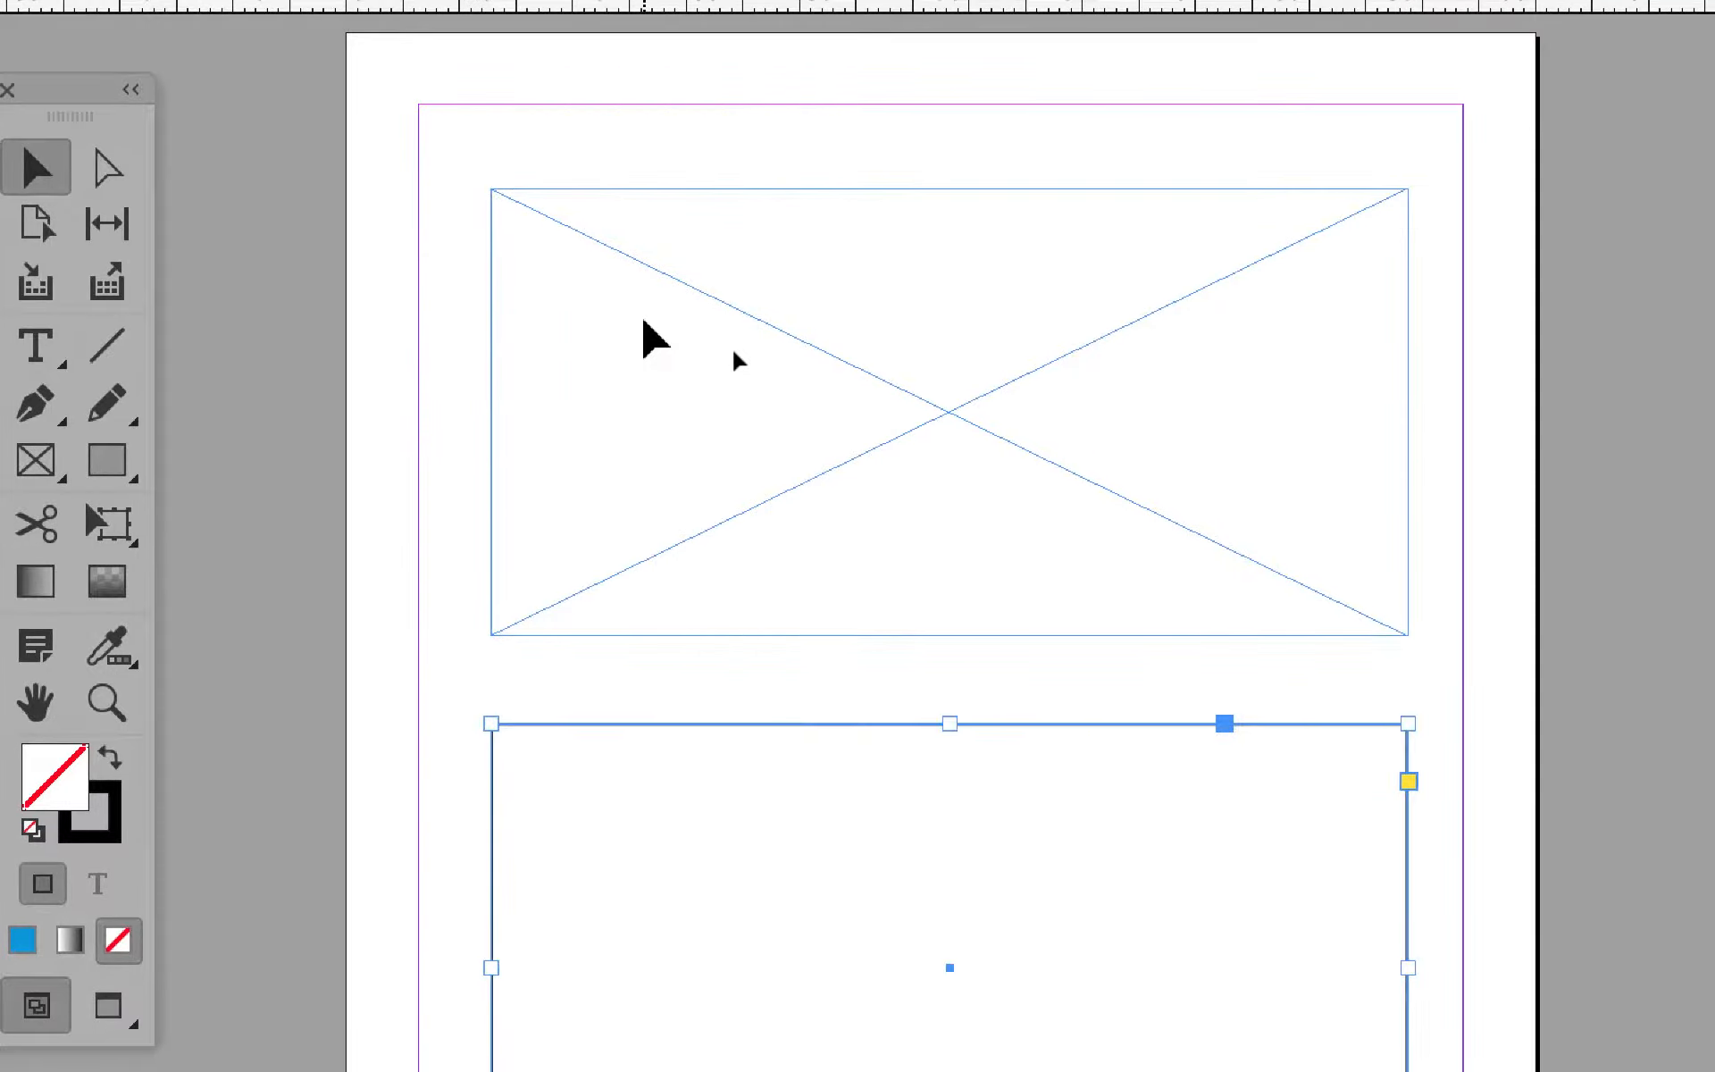
{"action": "left_click", "coordinate": [990, 428]}
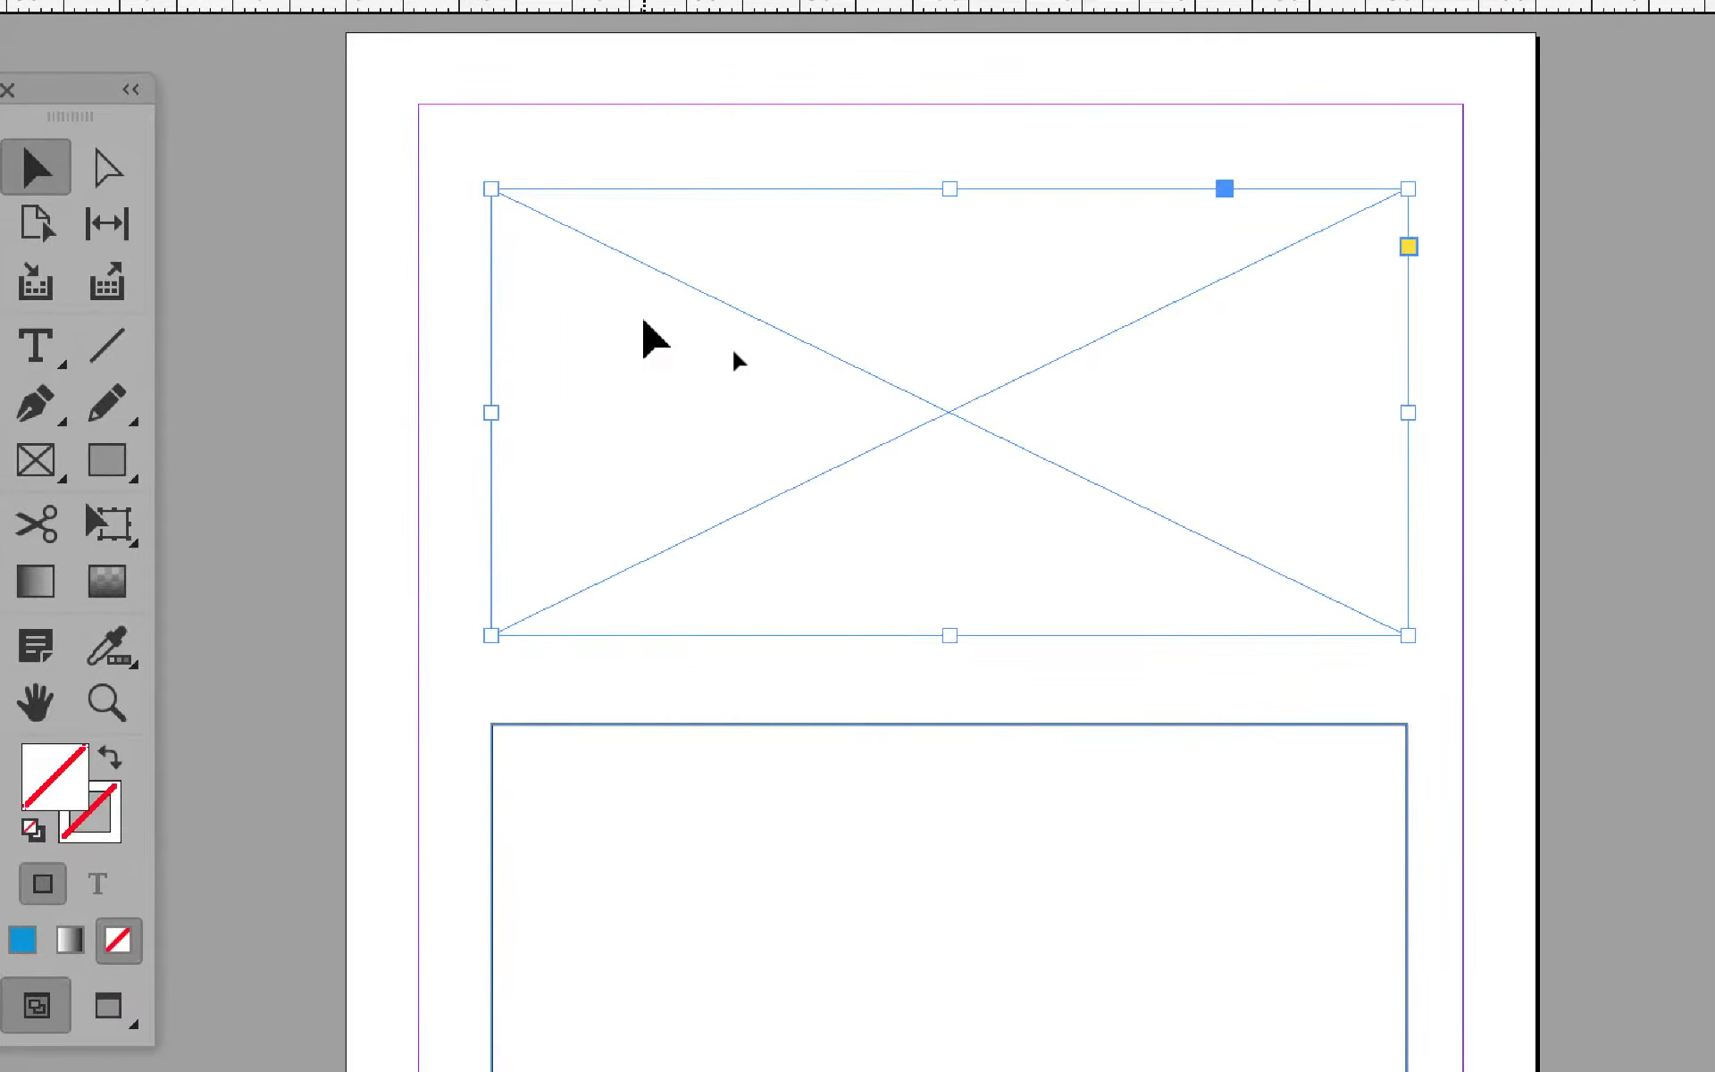
{"action": "left_click", "coordinate": [647, 590]}
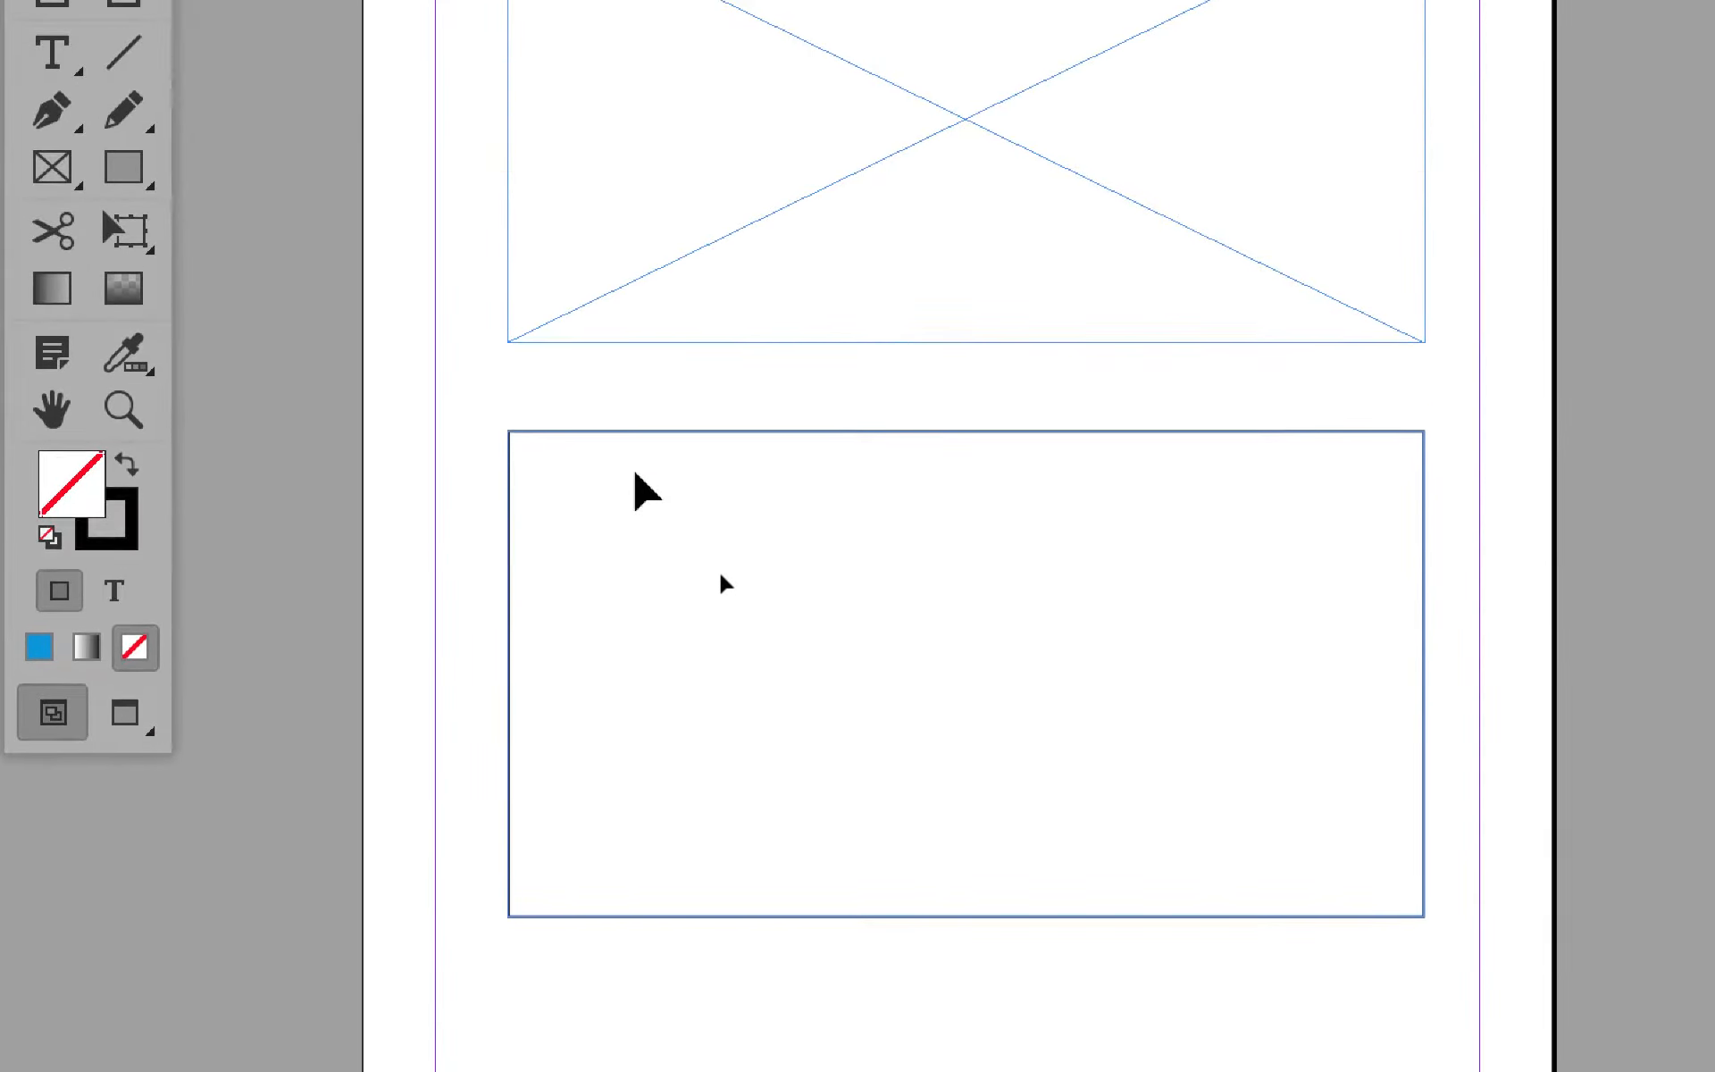
{"action": "left_click", "coordinate": [635, 464]}
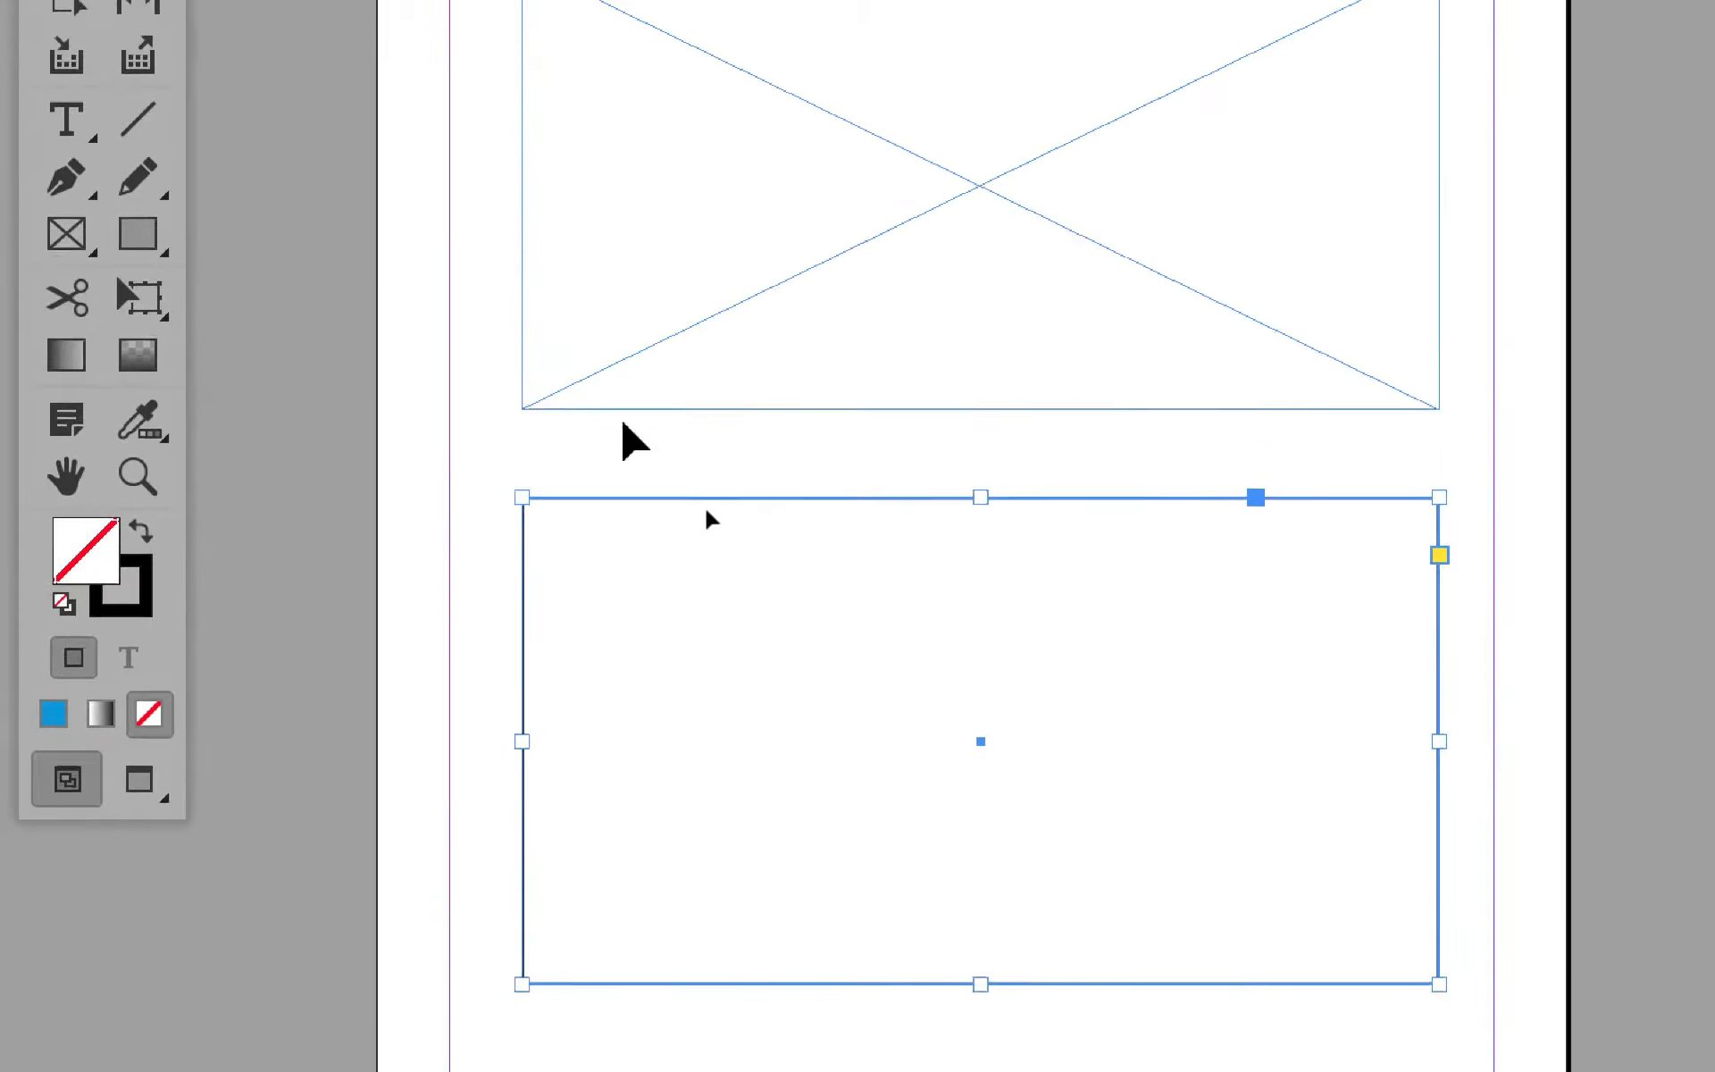
{"action": "left_click", "coordinate": [618, 412]}
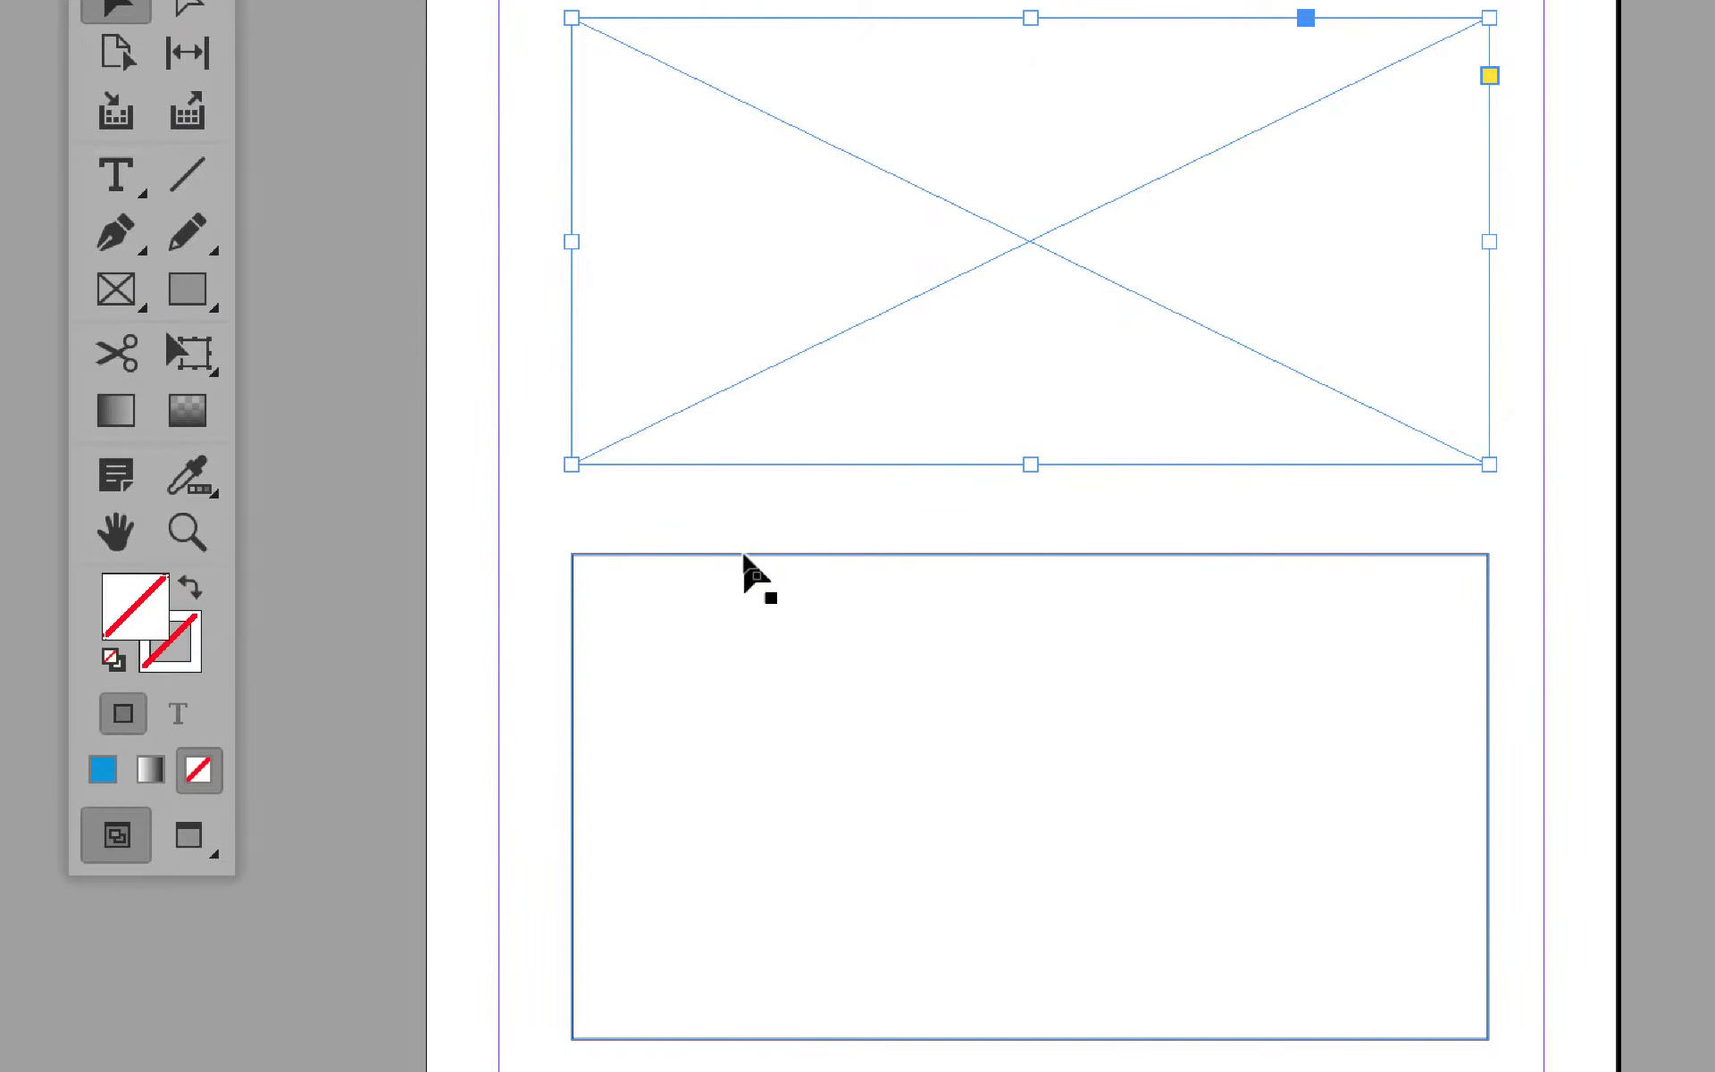
{"action": "left_click", "coordinate": [745, 556]}
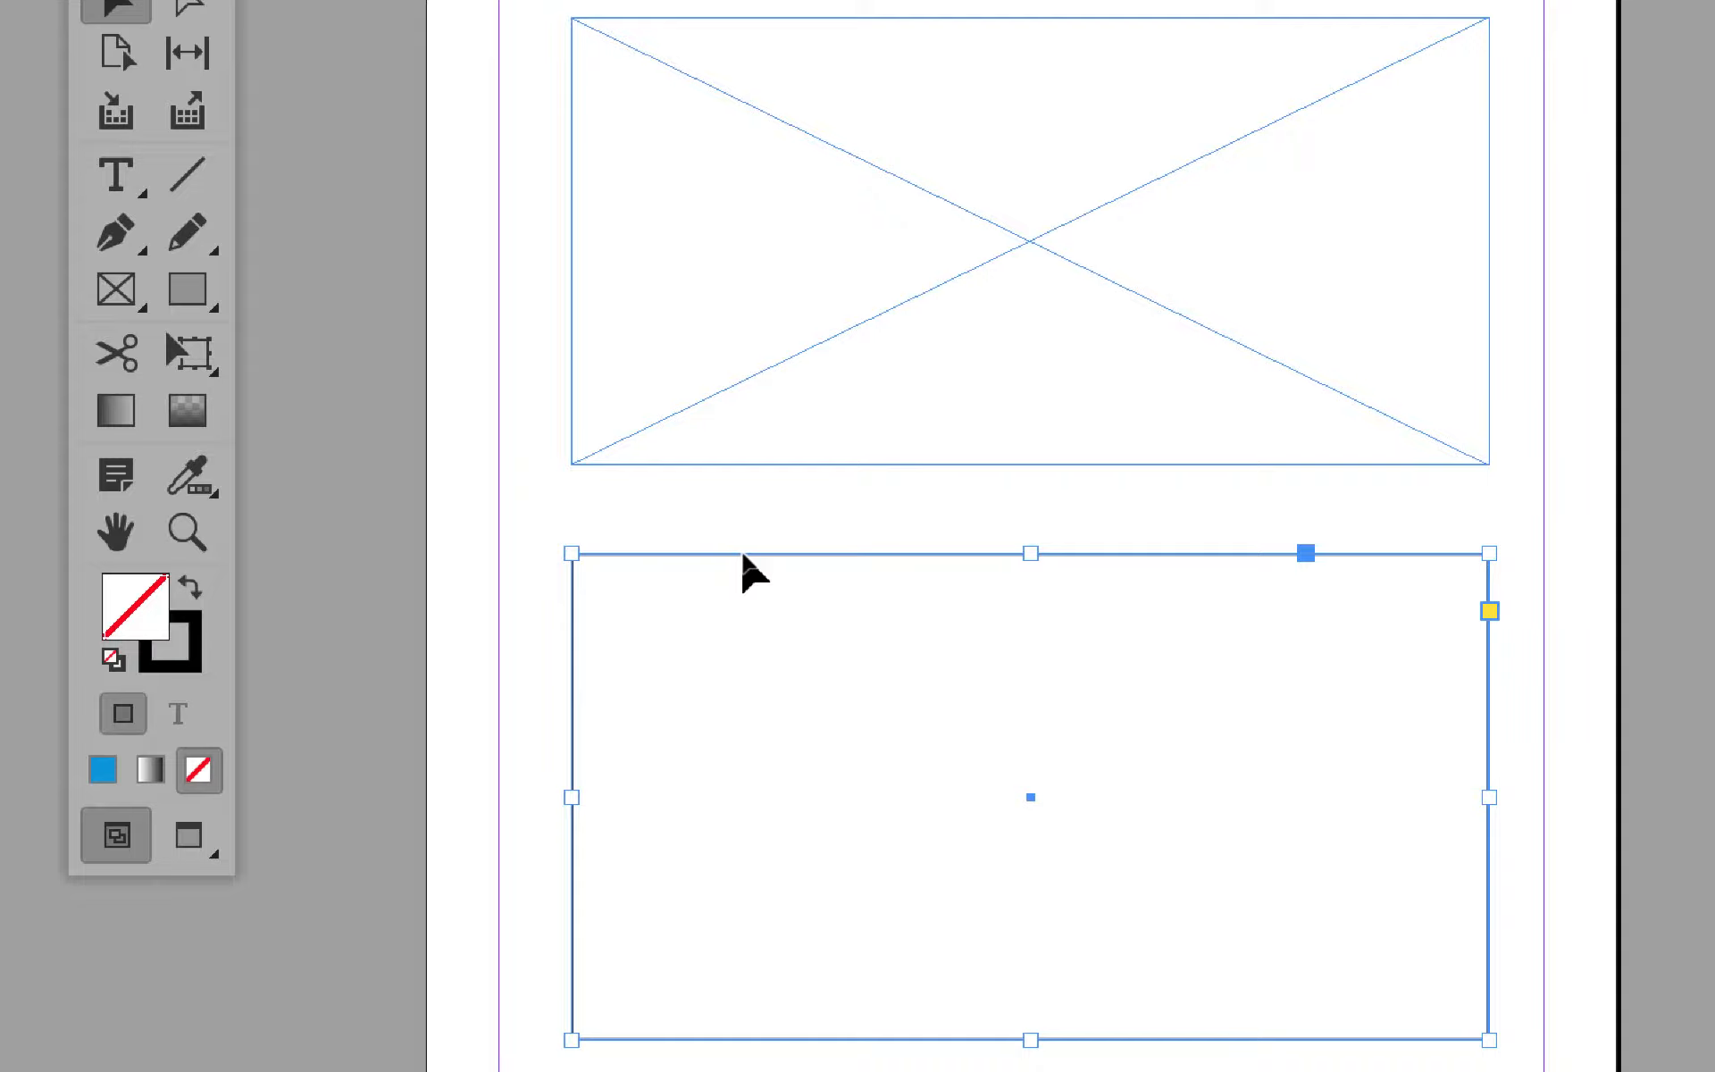
{"action": "left_click", "coordinate": [821, 367]}
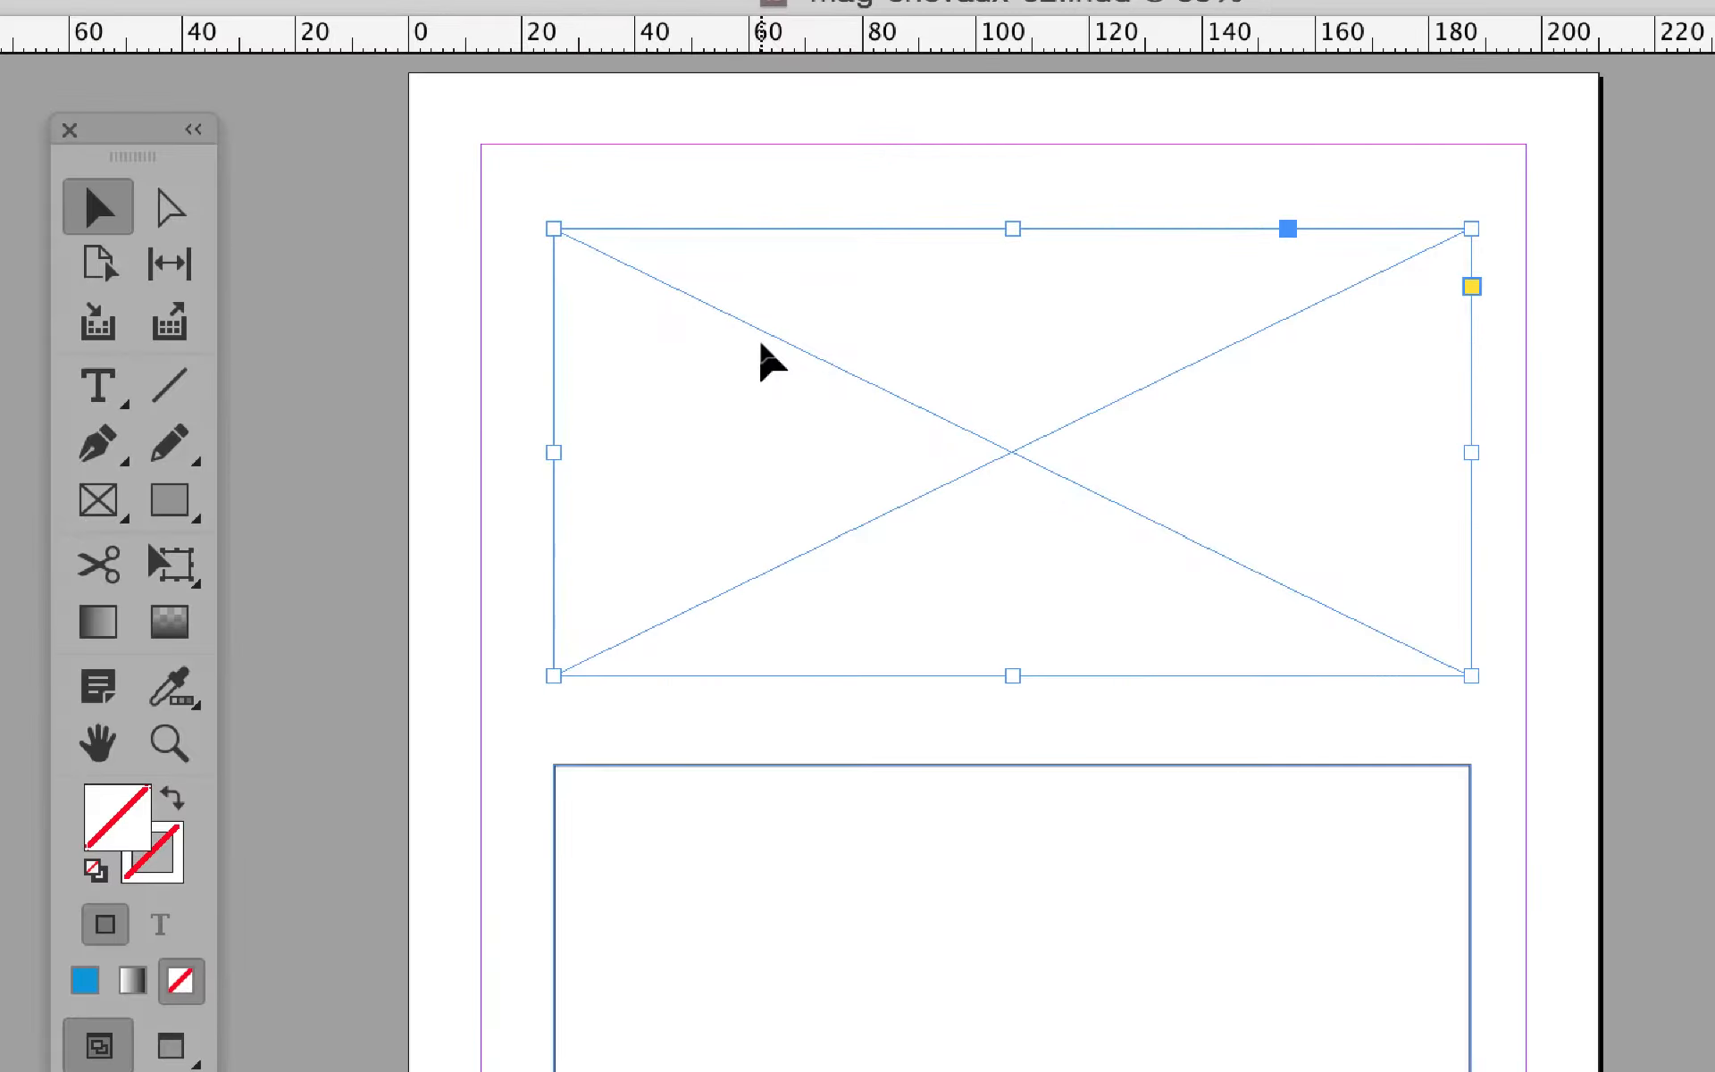
{"action": "left_click", "coordinate": [737, 508]}
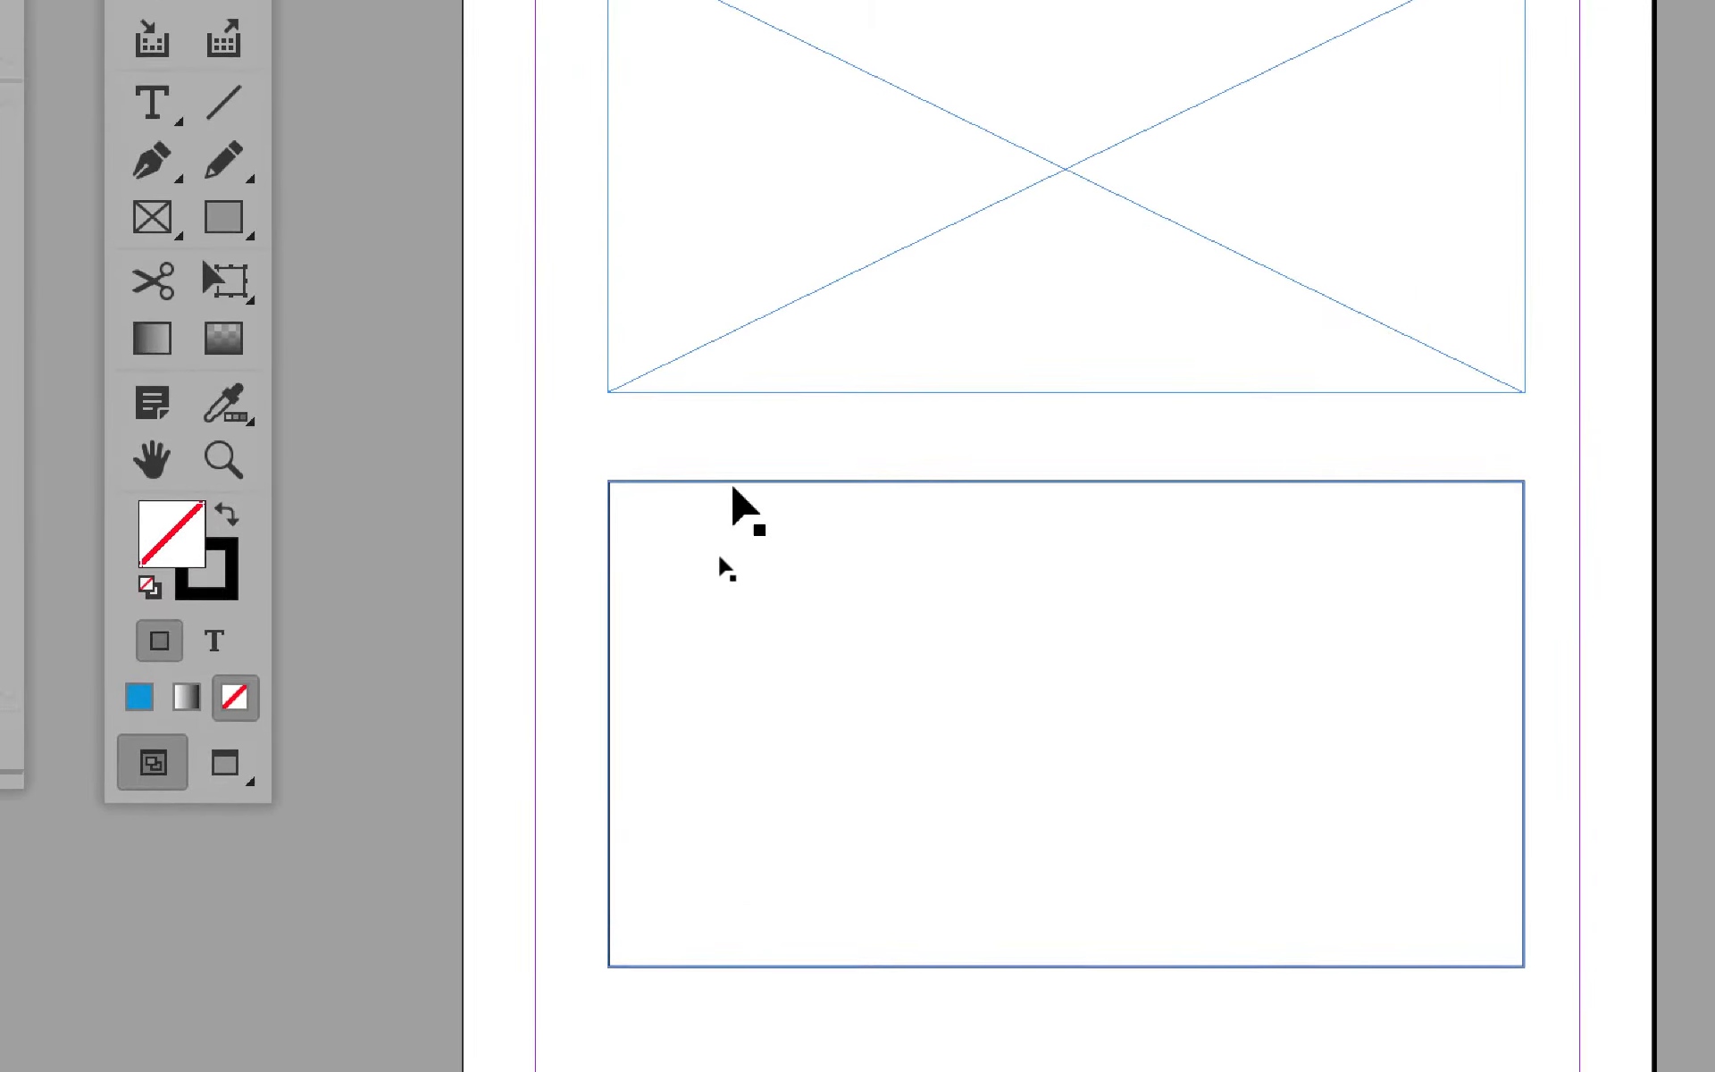
{"action": "left_click", "coordinate": [730, 485]}
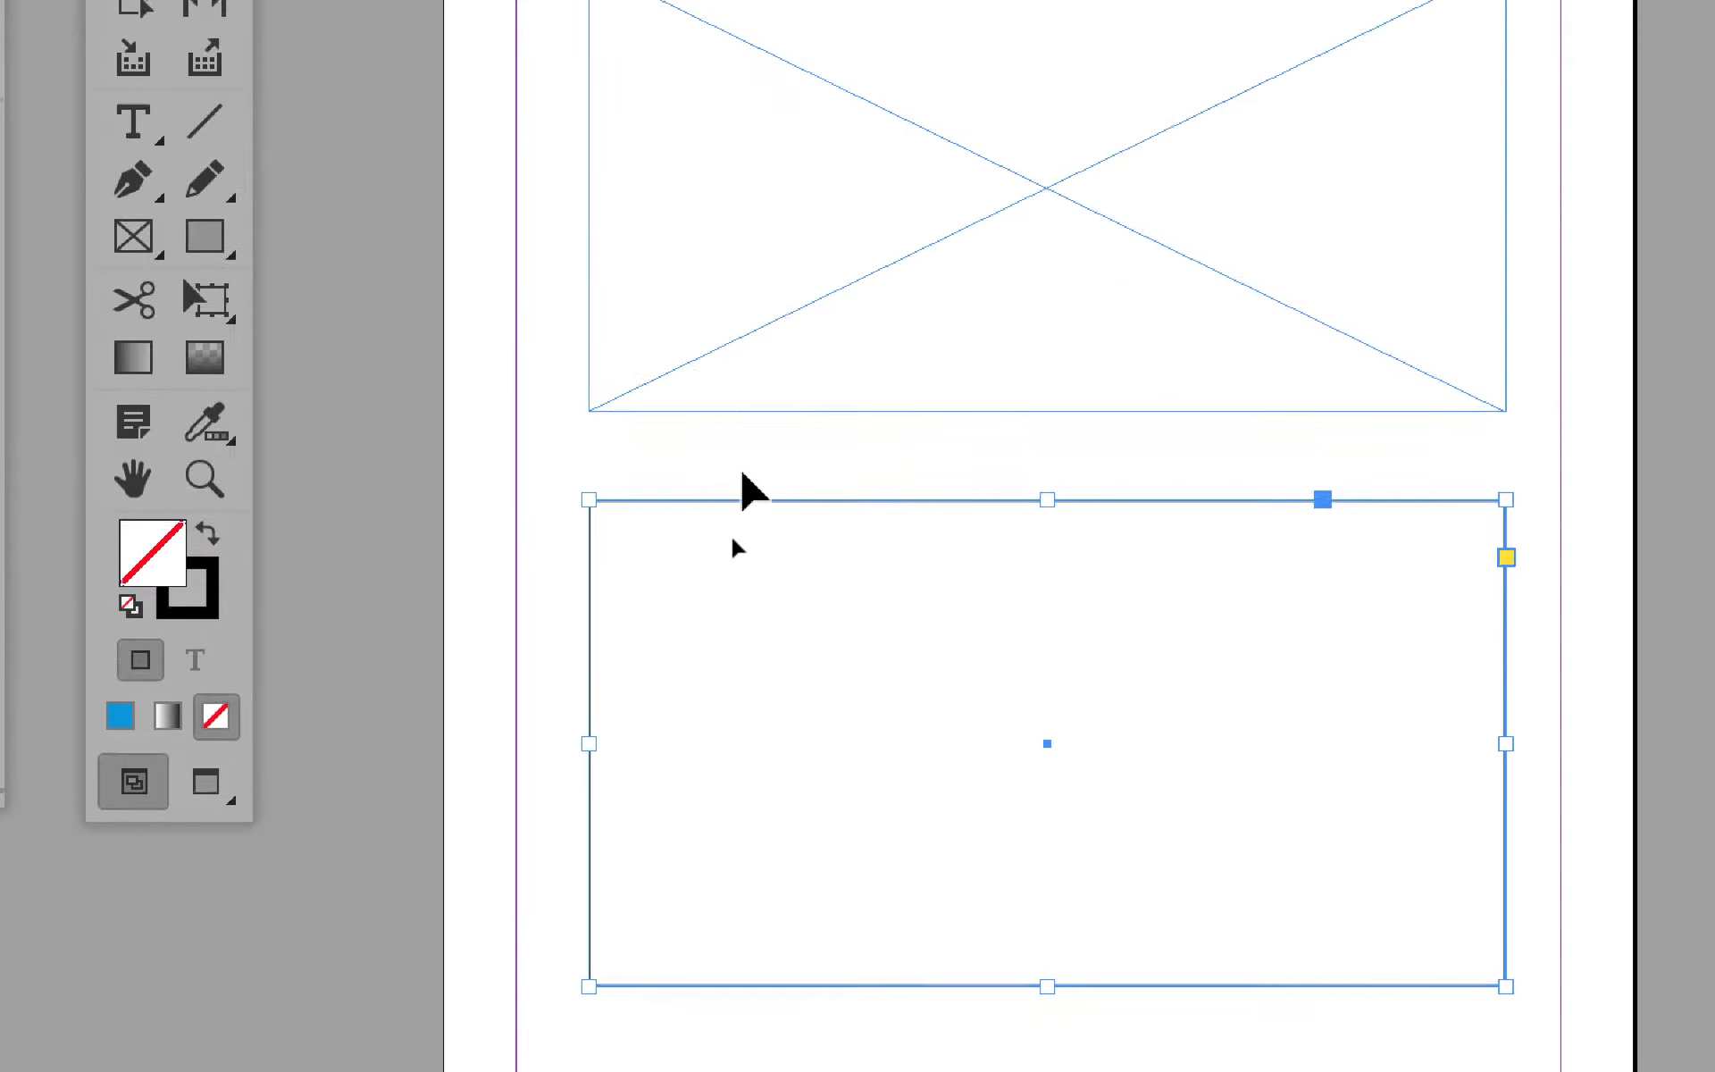
{"action": "left_click", "coordinate": [1128, 498]}
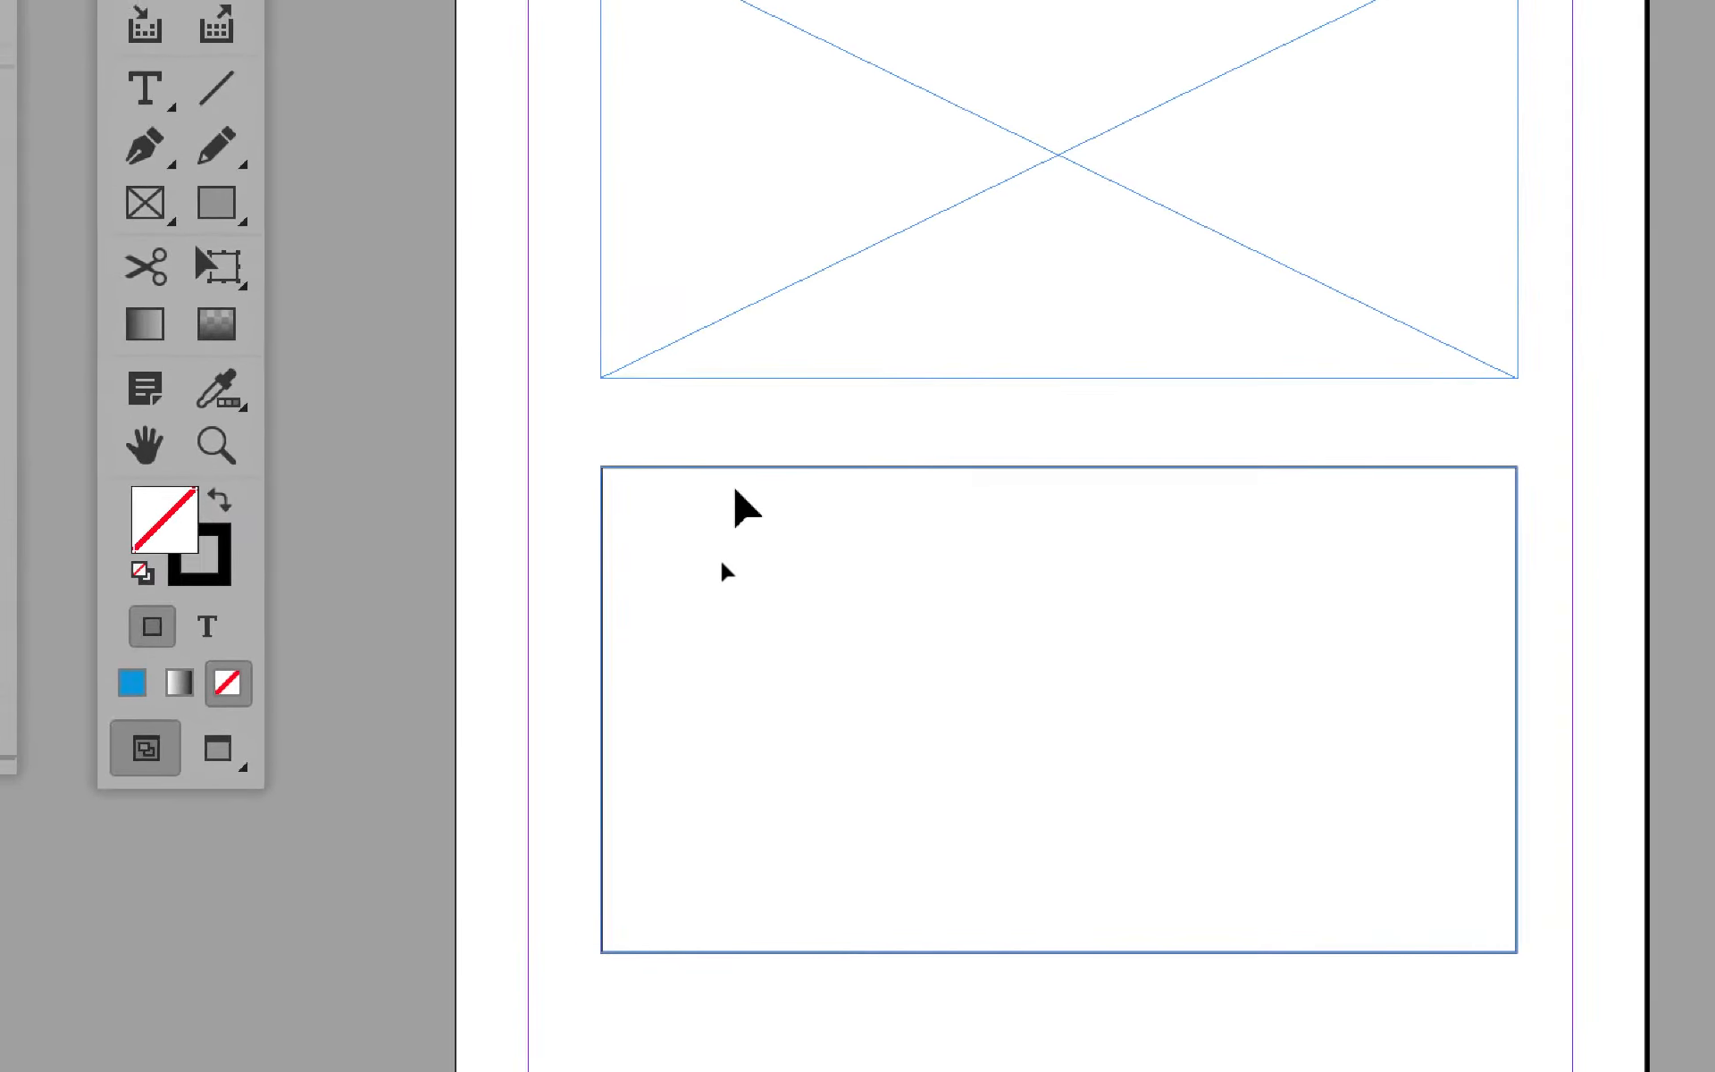
{"action": "left_click", "coordinate": [732, 484]}
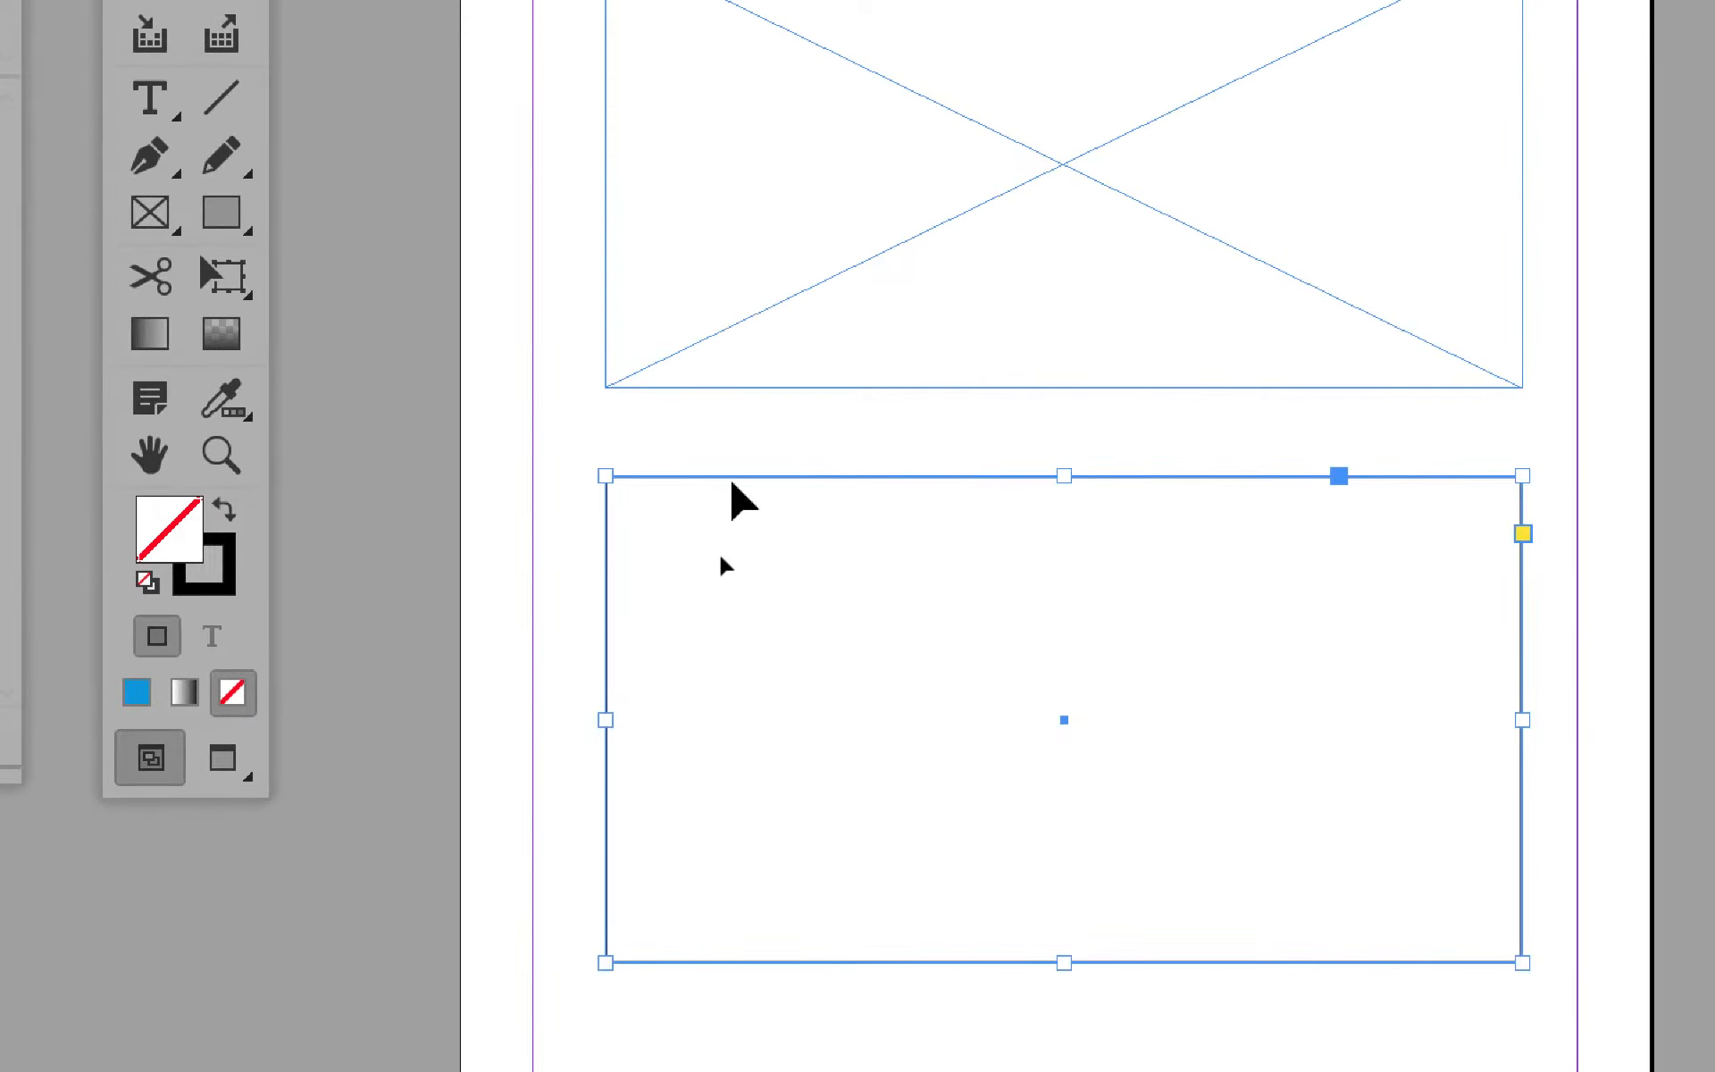
{"action": "left_click", "coordinate": [734, 502]}
{"action": "left_click", "coordinate": [732, 488]}
{"action": "left_click", "coordinate": [731, 429]}
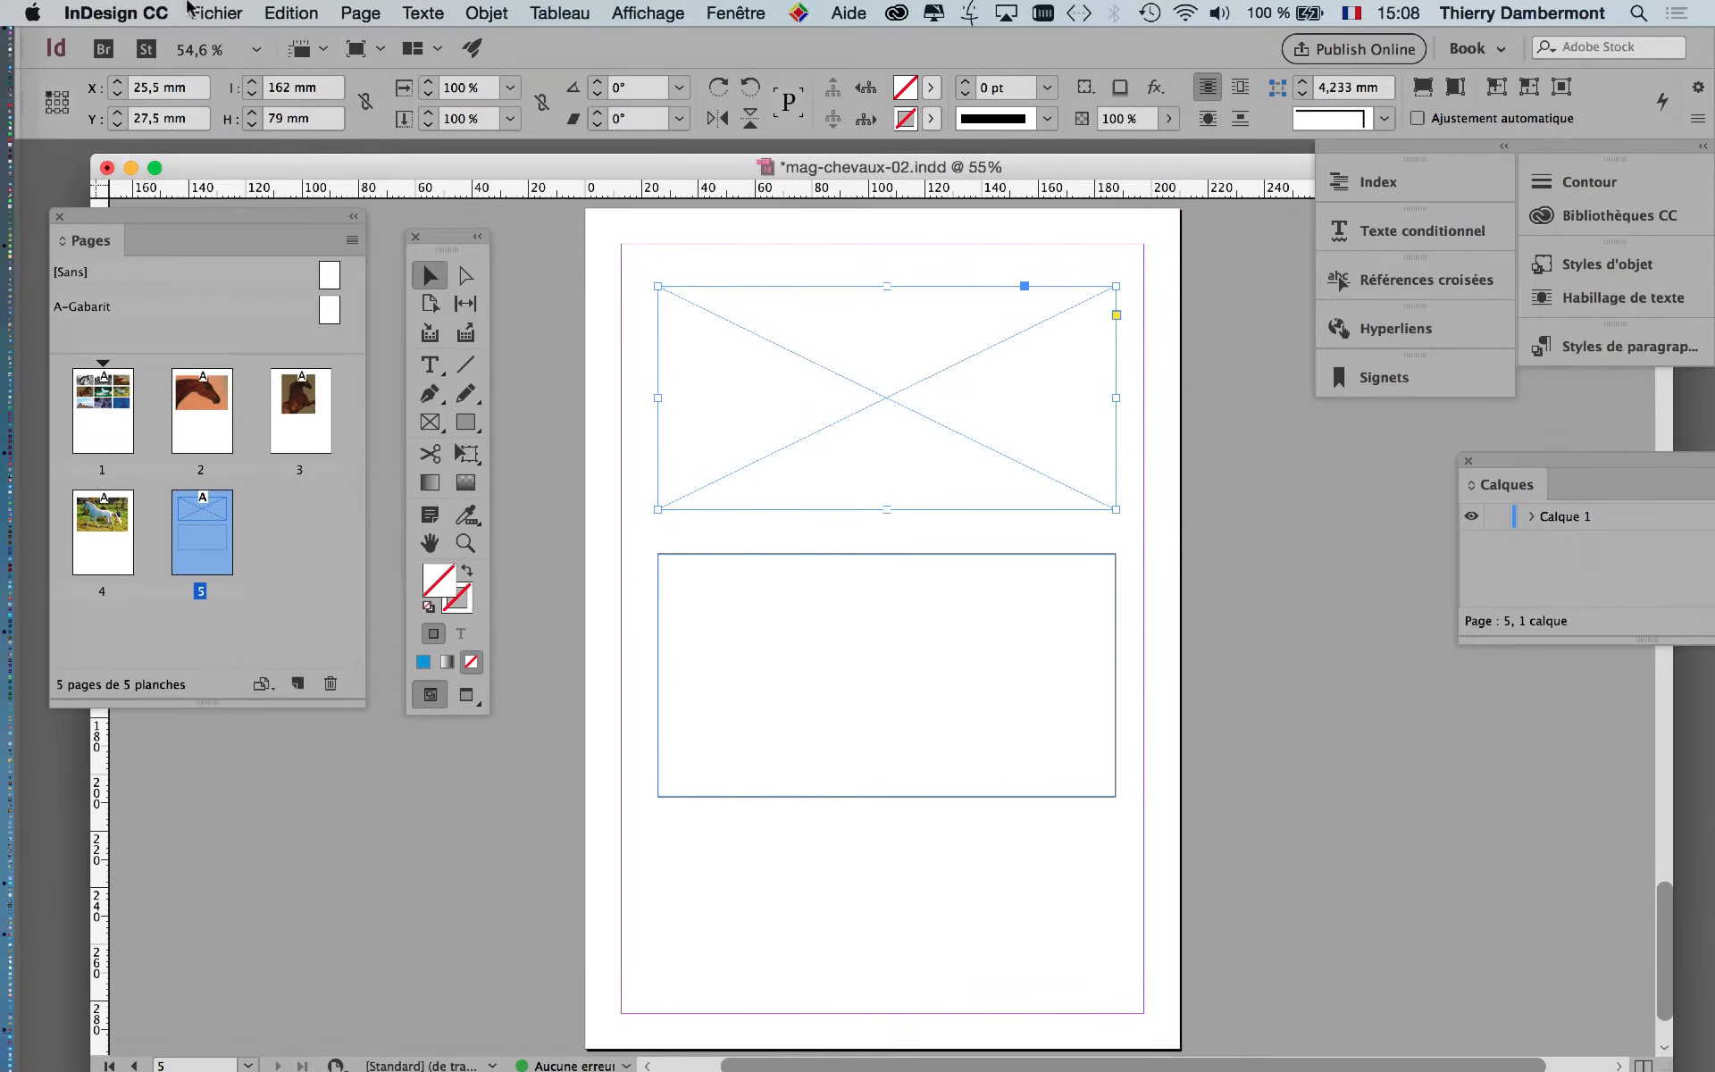
{"action": "left_click", "coordinate": [211, 12]}
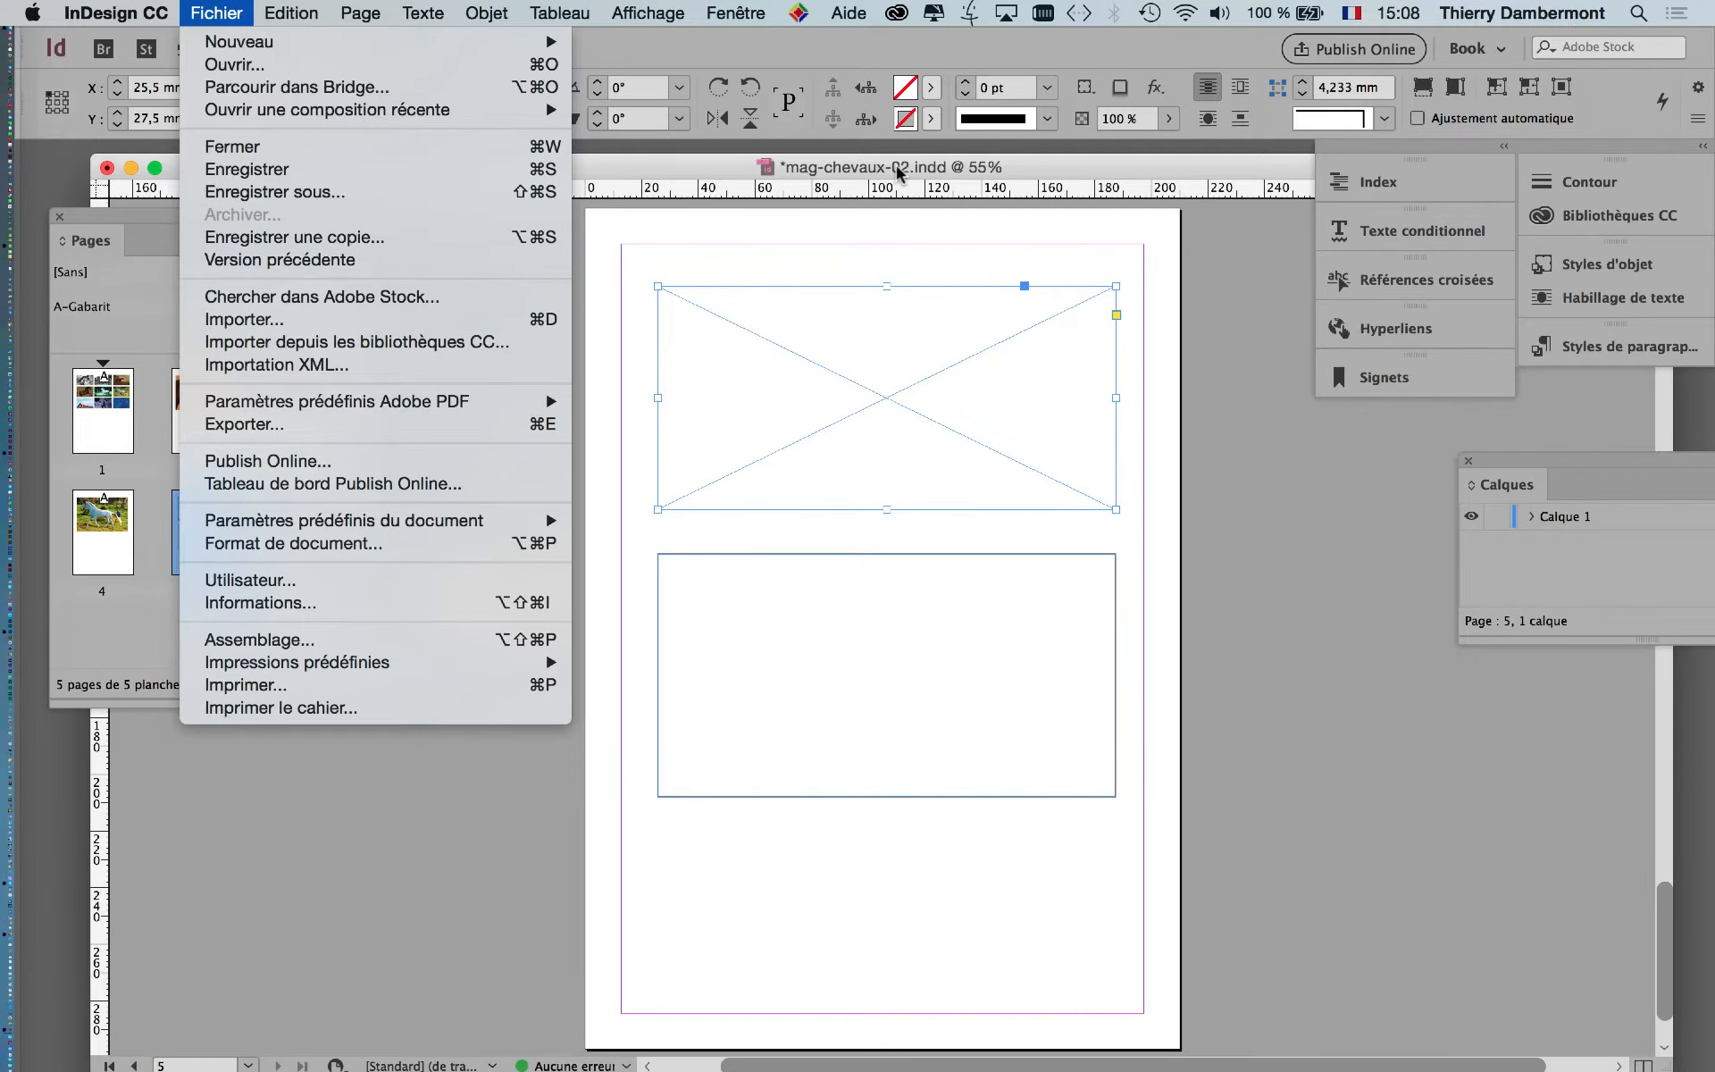
{"action": "left_click", "coordinate": [898, 167]}
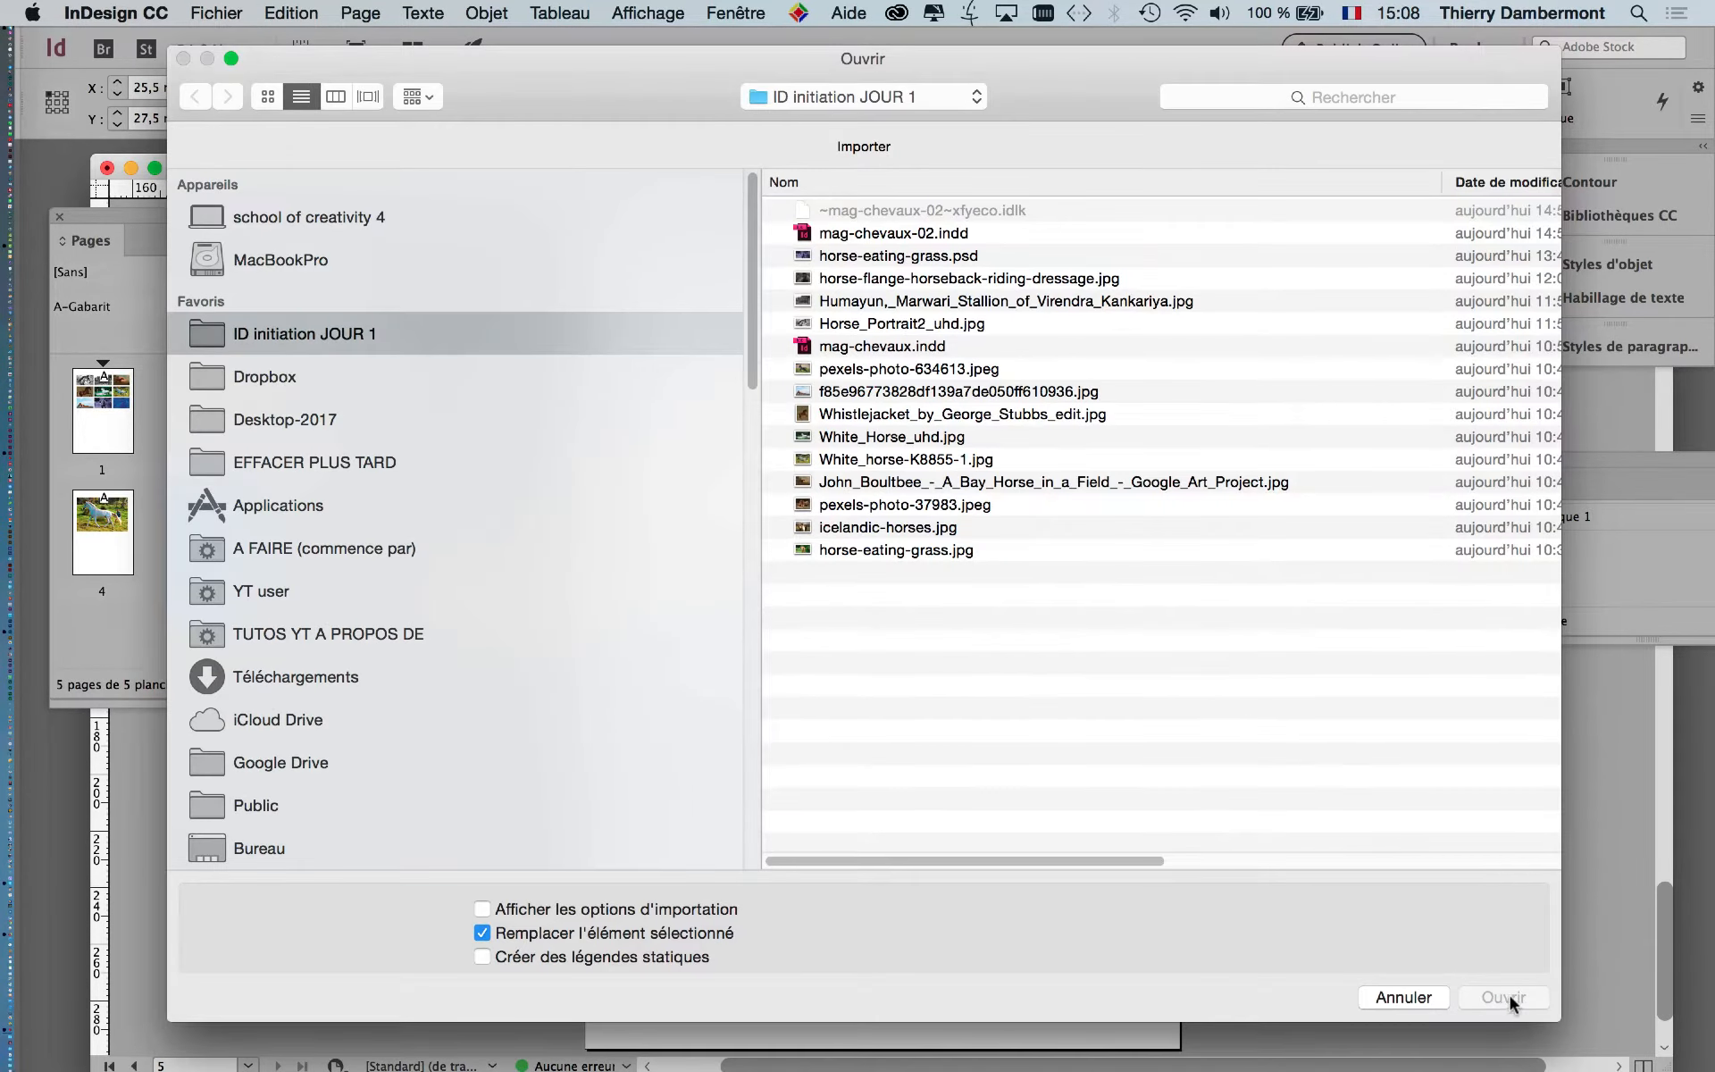
{"action": "left_click_drag", "start_coordinate": [1559, 1016], "coordinate": [1105, 609]}
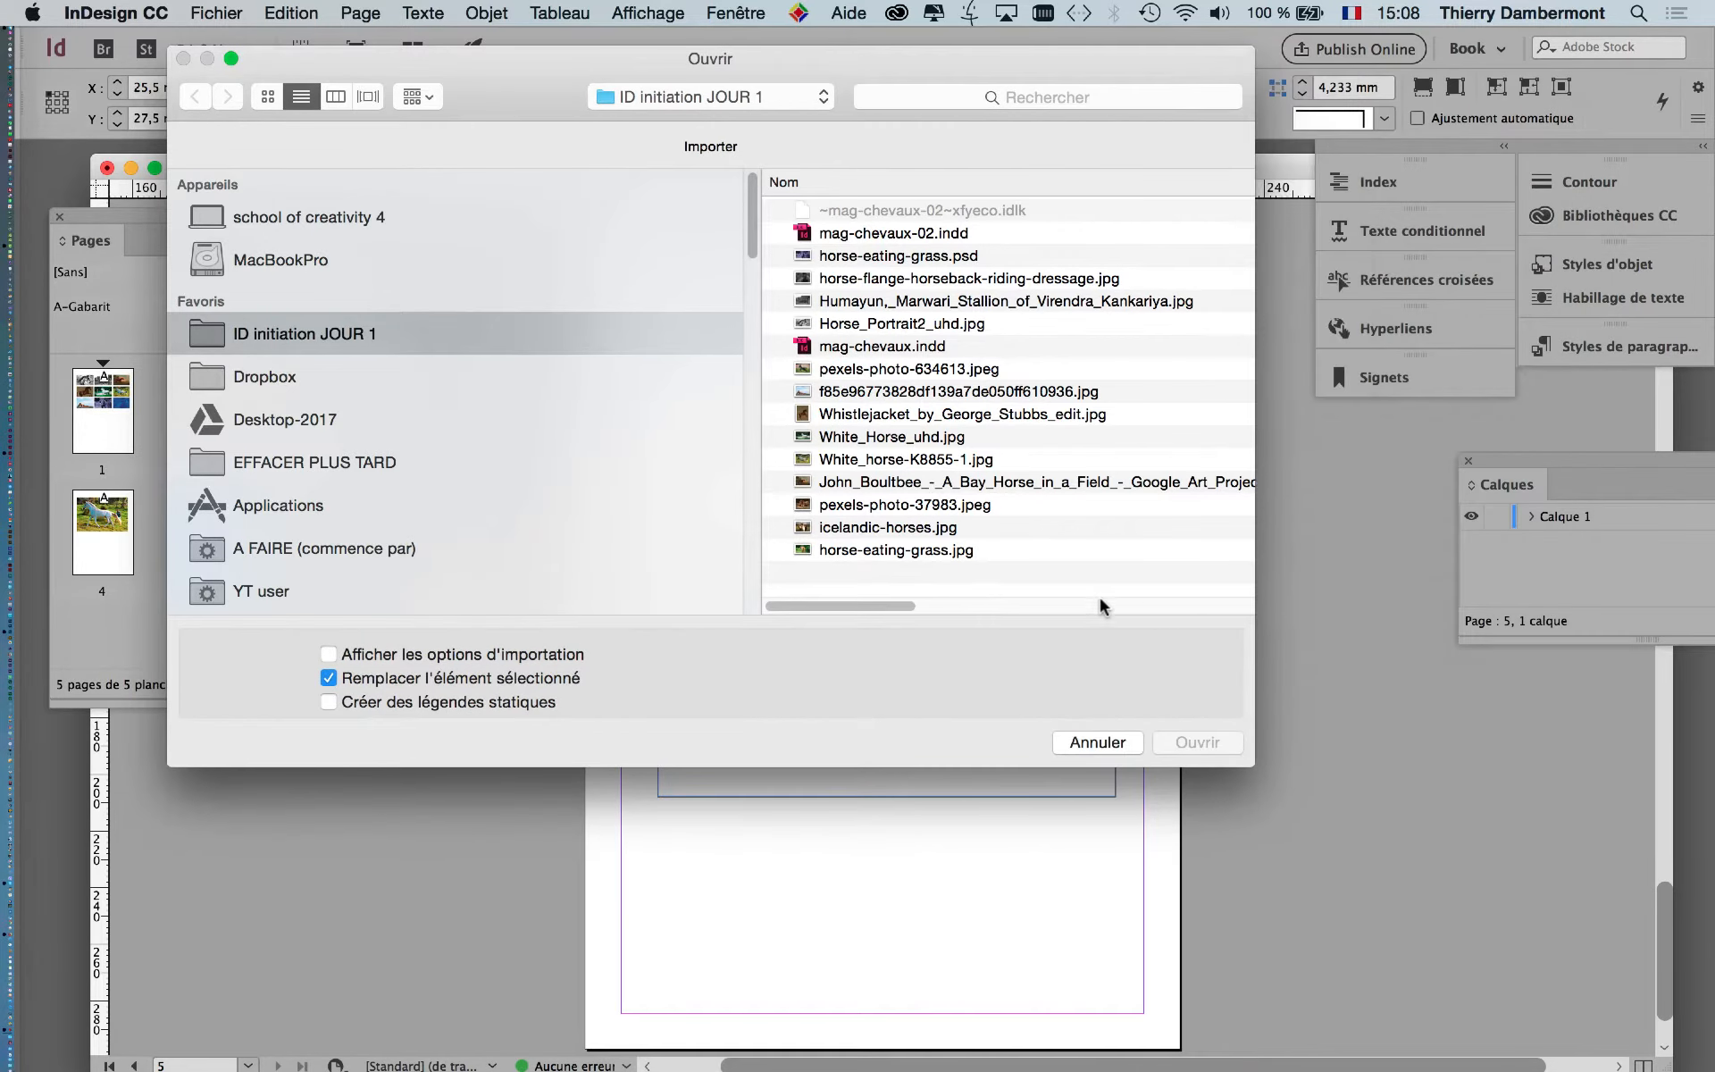
{"action": "left_click", "coordinate": [1108, 749]}
{"action": "left_click", "coordinate": [231, 13]}
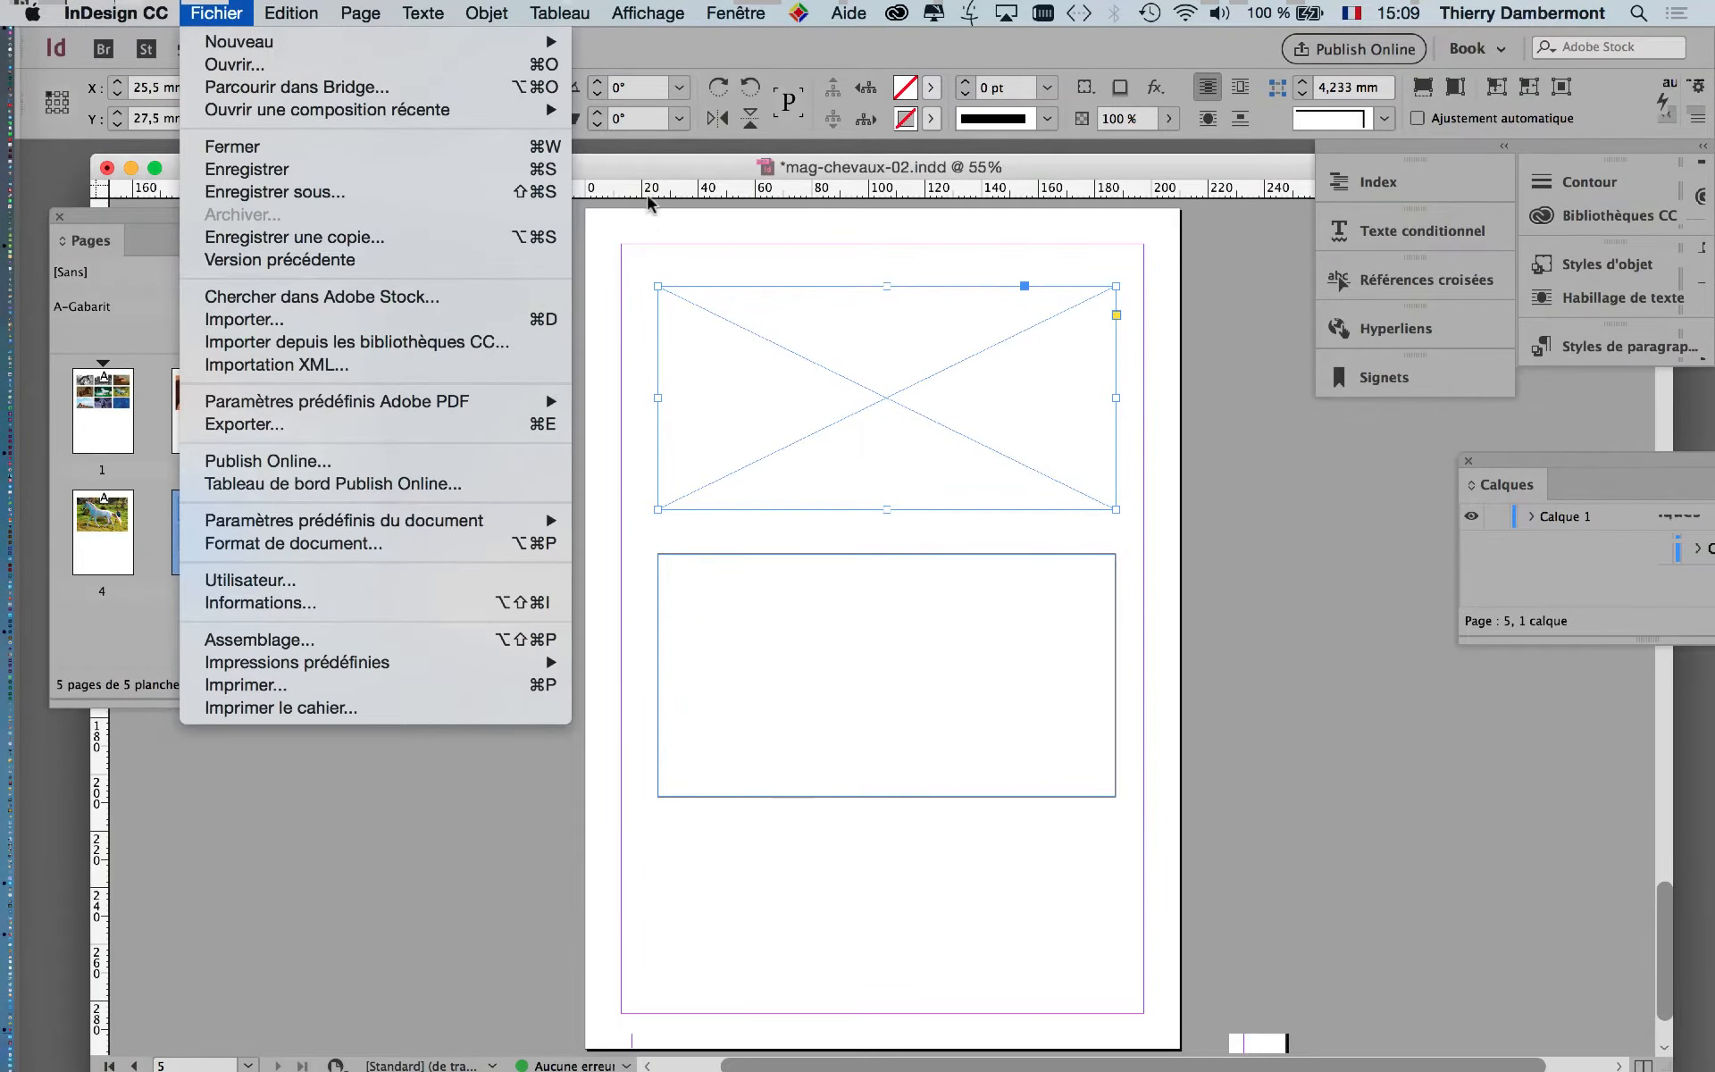
{"action": "left_click", "coordinate": [648, 170]}
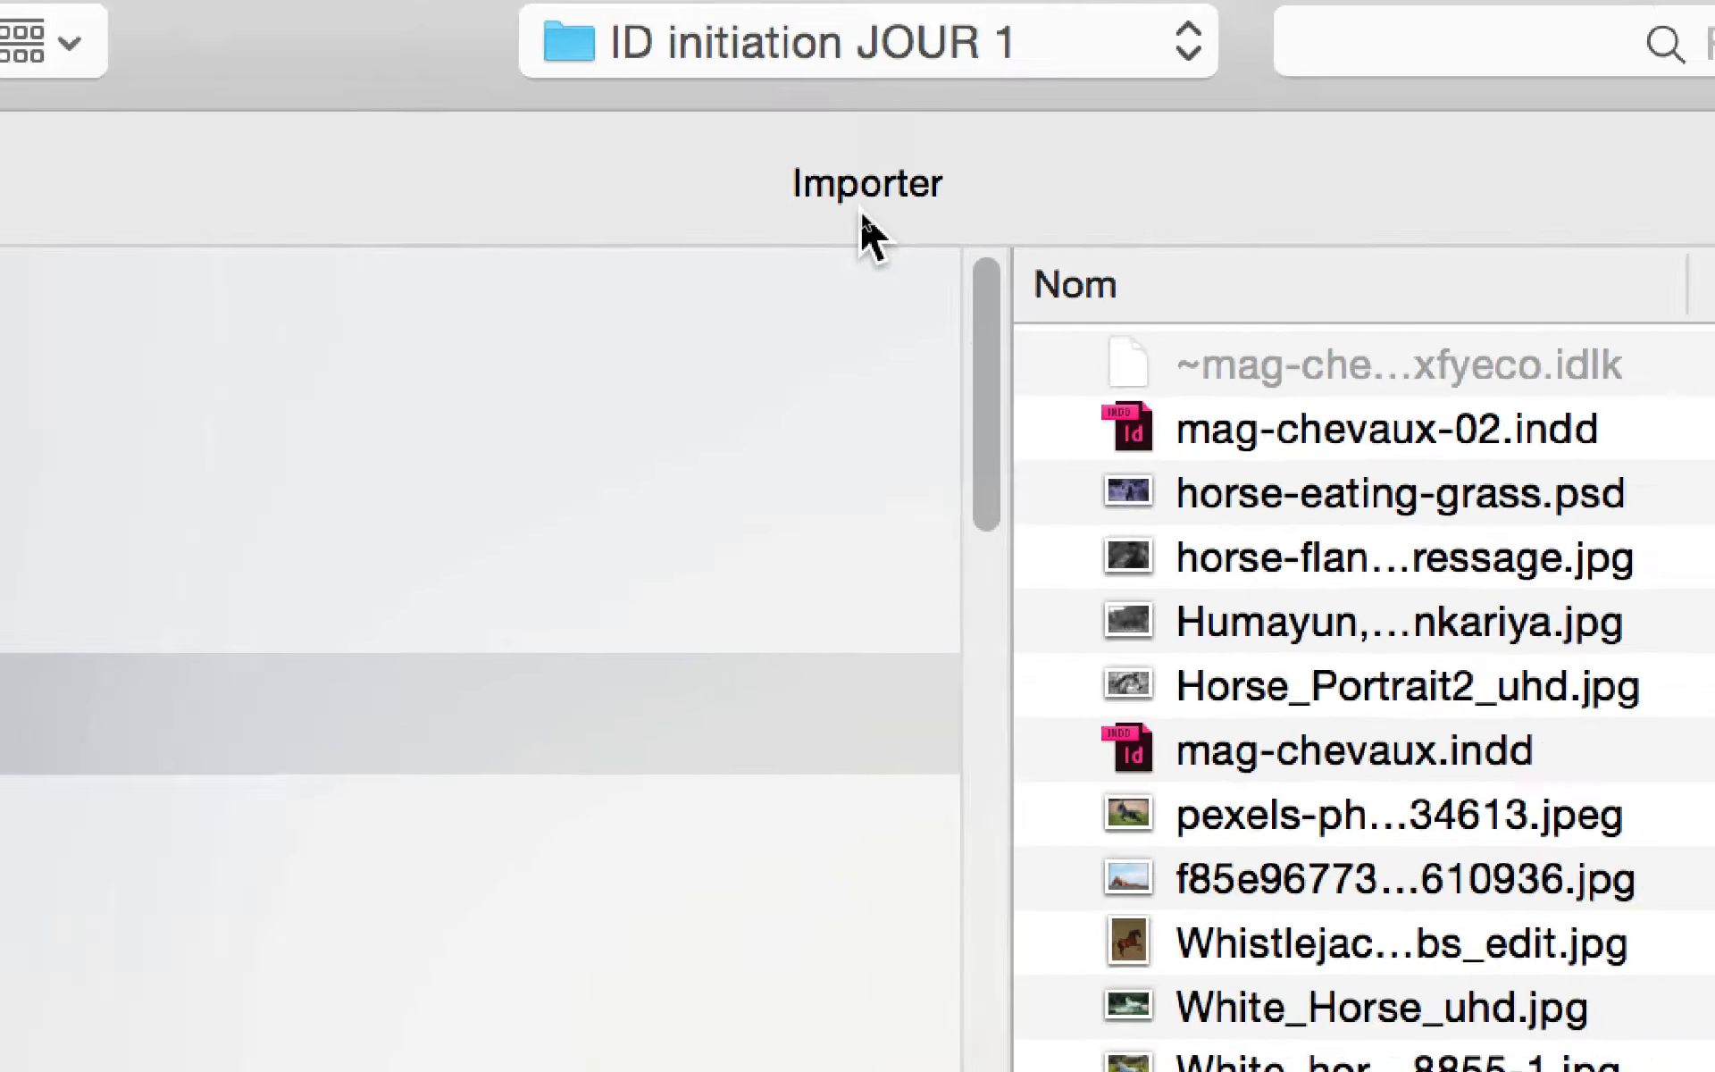
Show the import files as icons and place White_Horse_uhd.jpg from the ID initiation JOUR 1 folder into the selected image frame.
{"action": "left_click", "coordinate": [420, 154]}
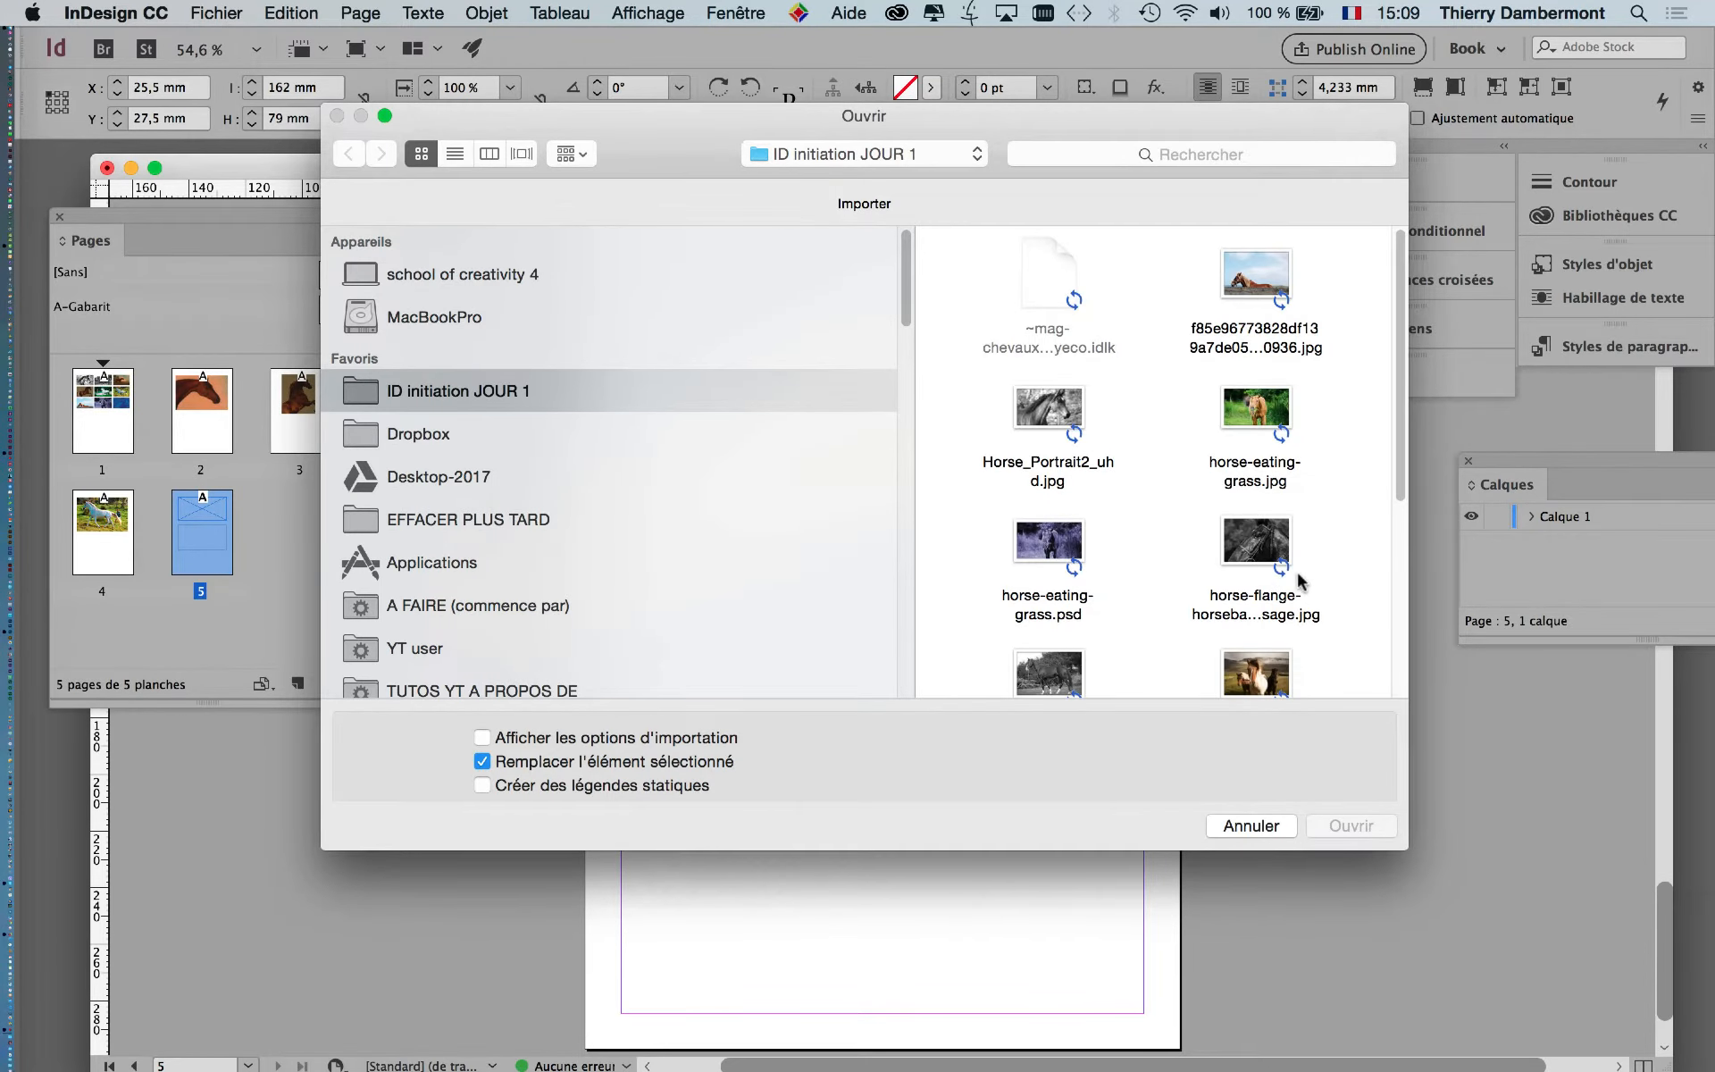
{"action": "scroll", "coordinate": [1295, 570], "scroll_direction": "down", "scroll_amount": 6}
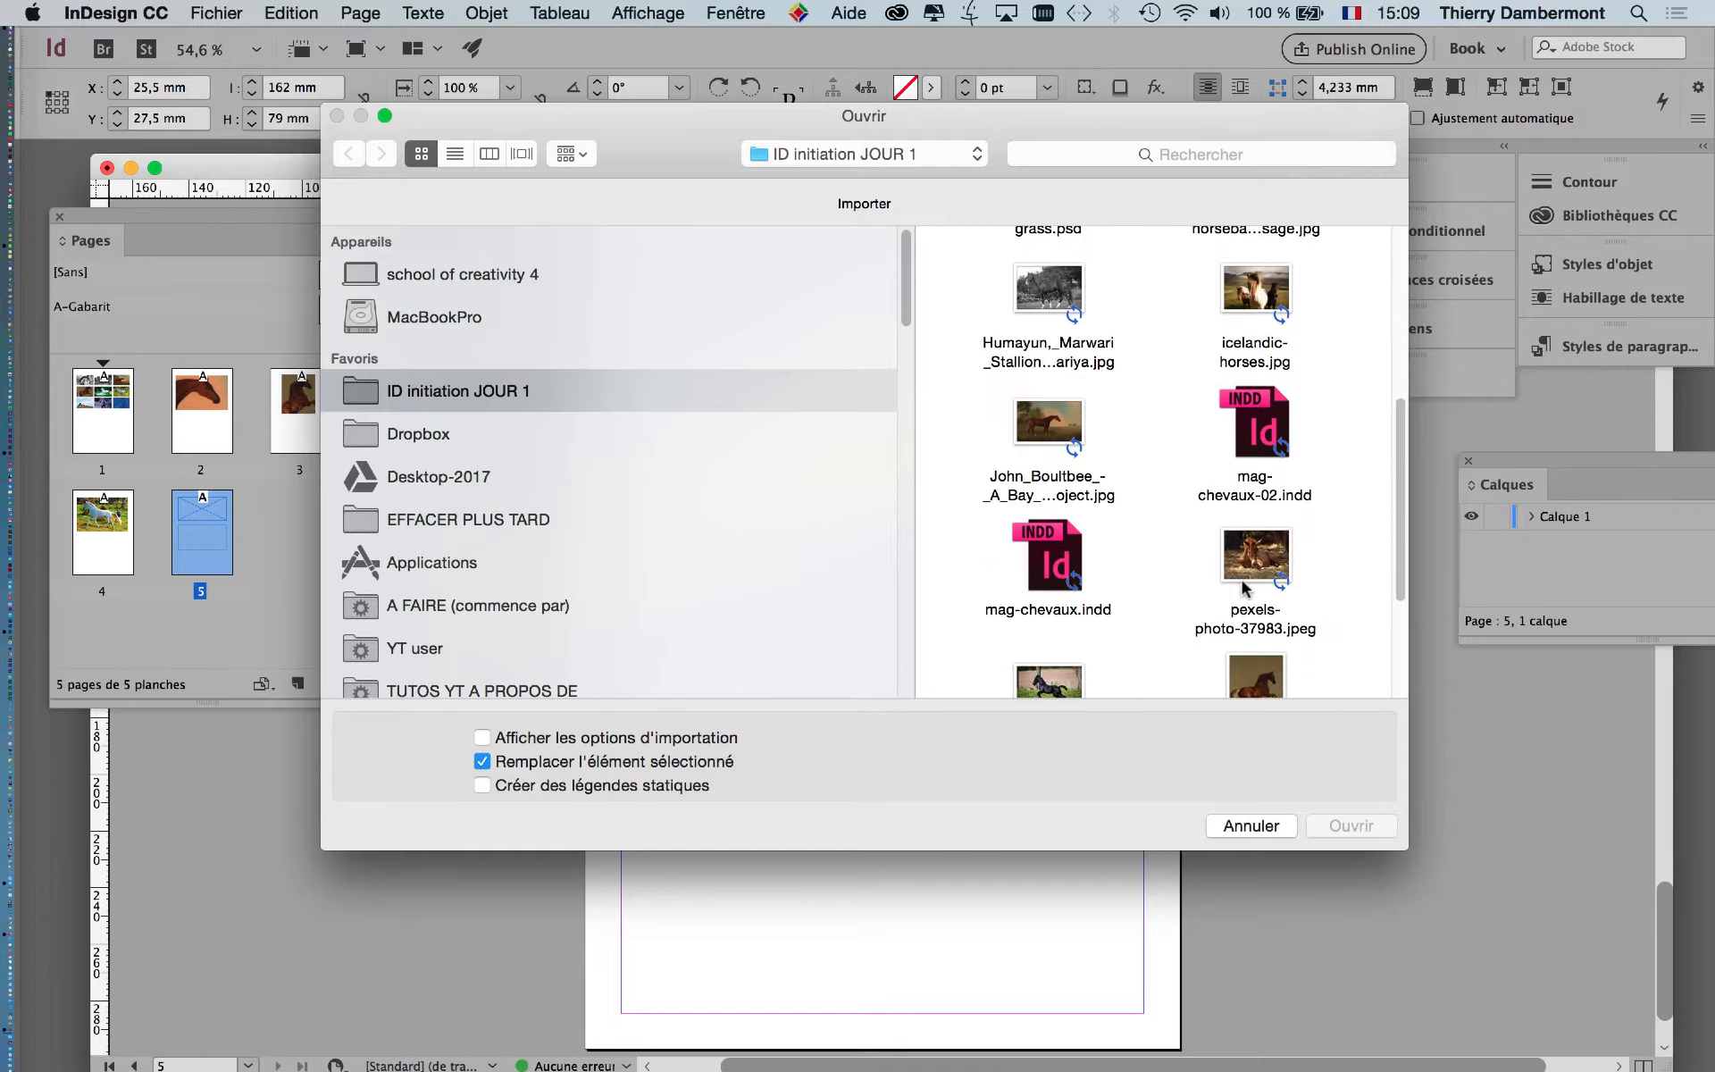
{"action": "scroll", "coordinate": [1242, 589], "scroll_direction": "down", "scroll_amount": 3}
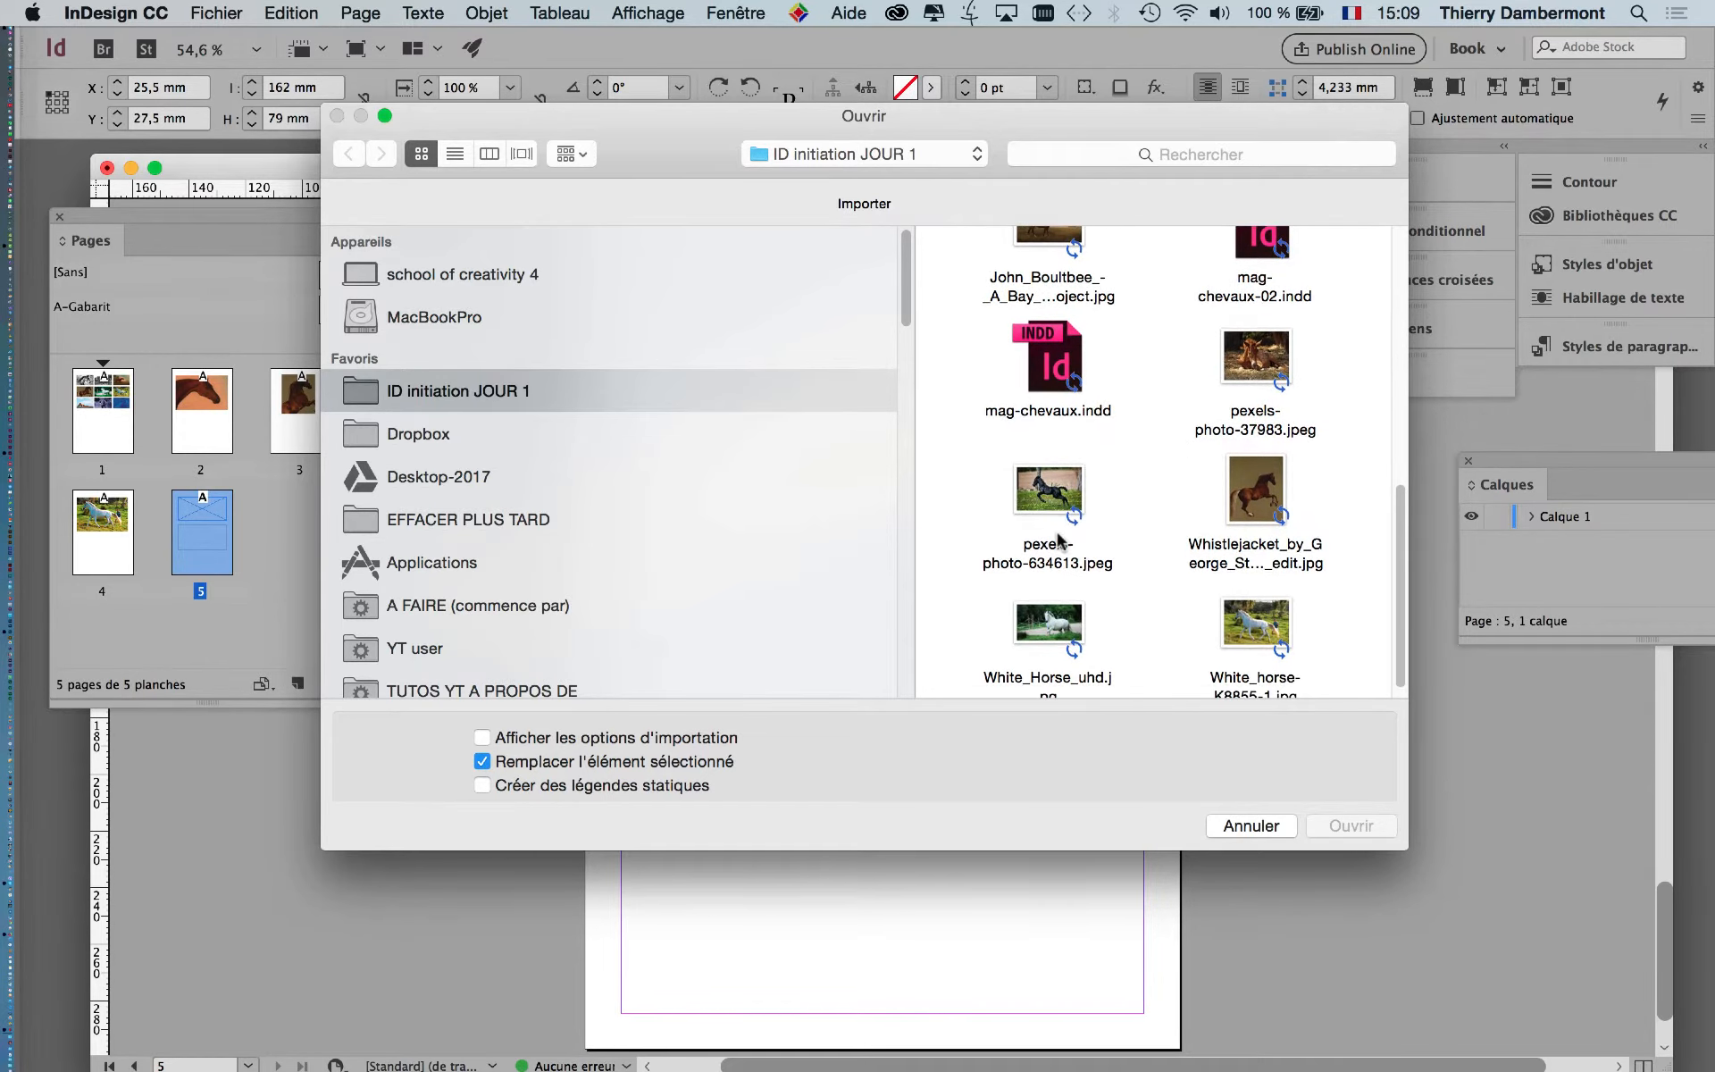
{"action": "left_click", "coordinate": [1053, 619]}
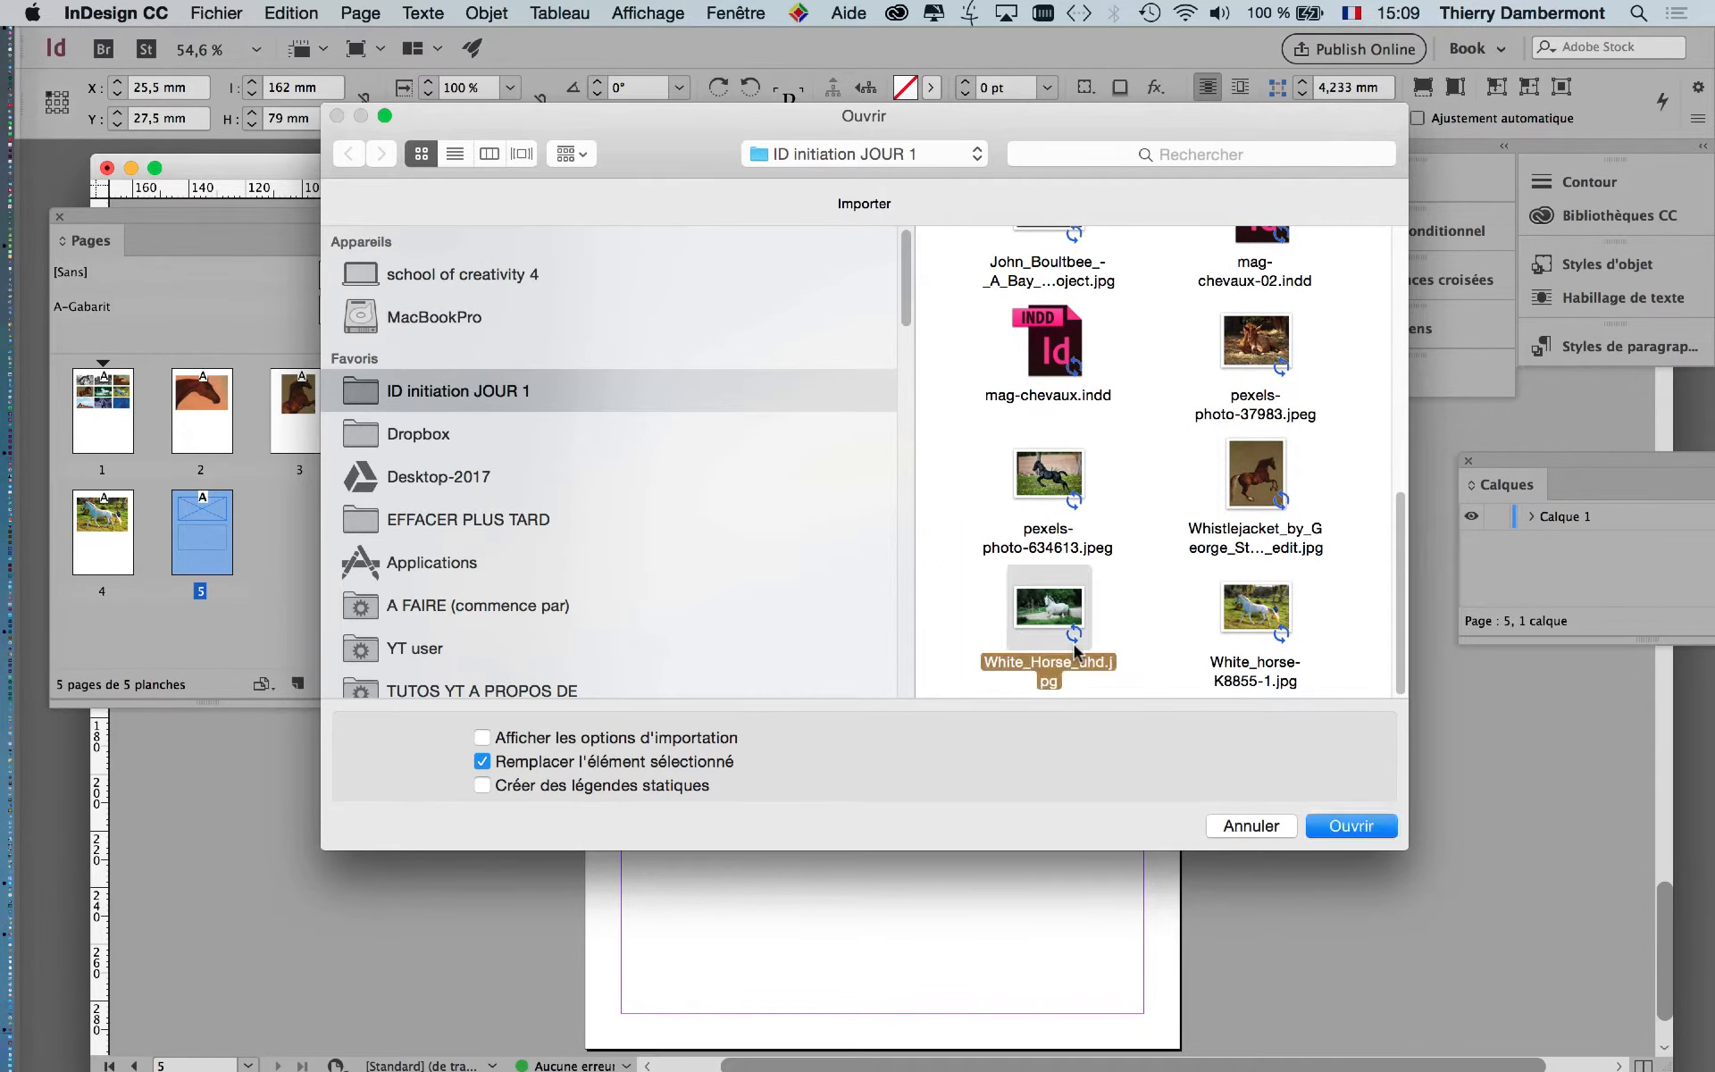
{"action": "left_click", "coordinate": [1351, 825]}
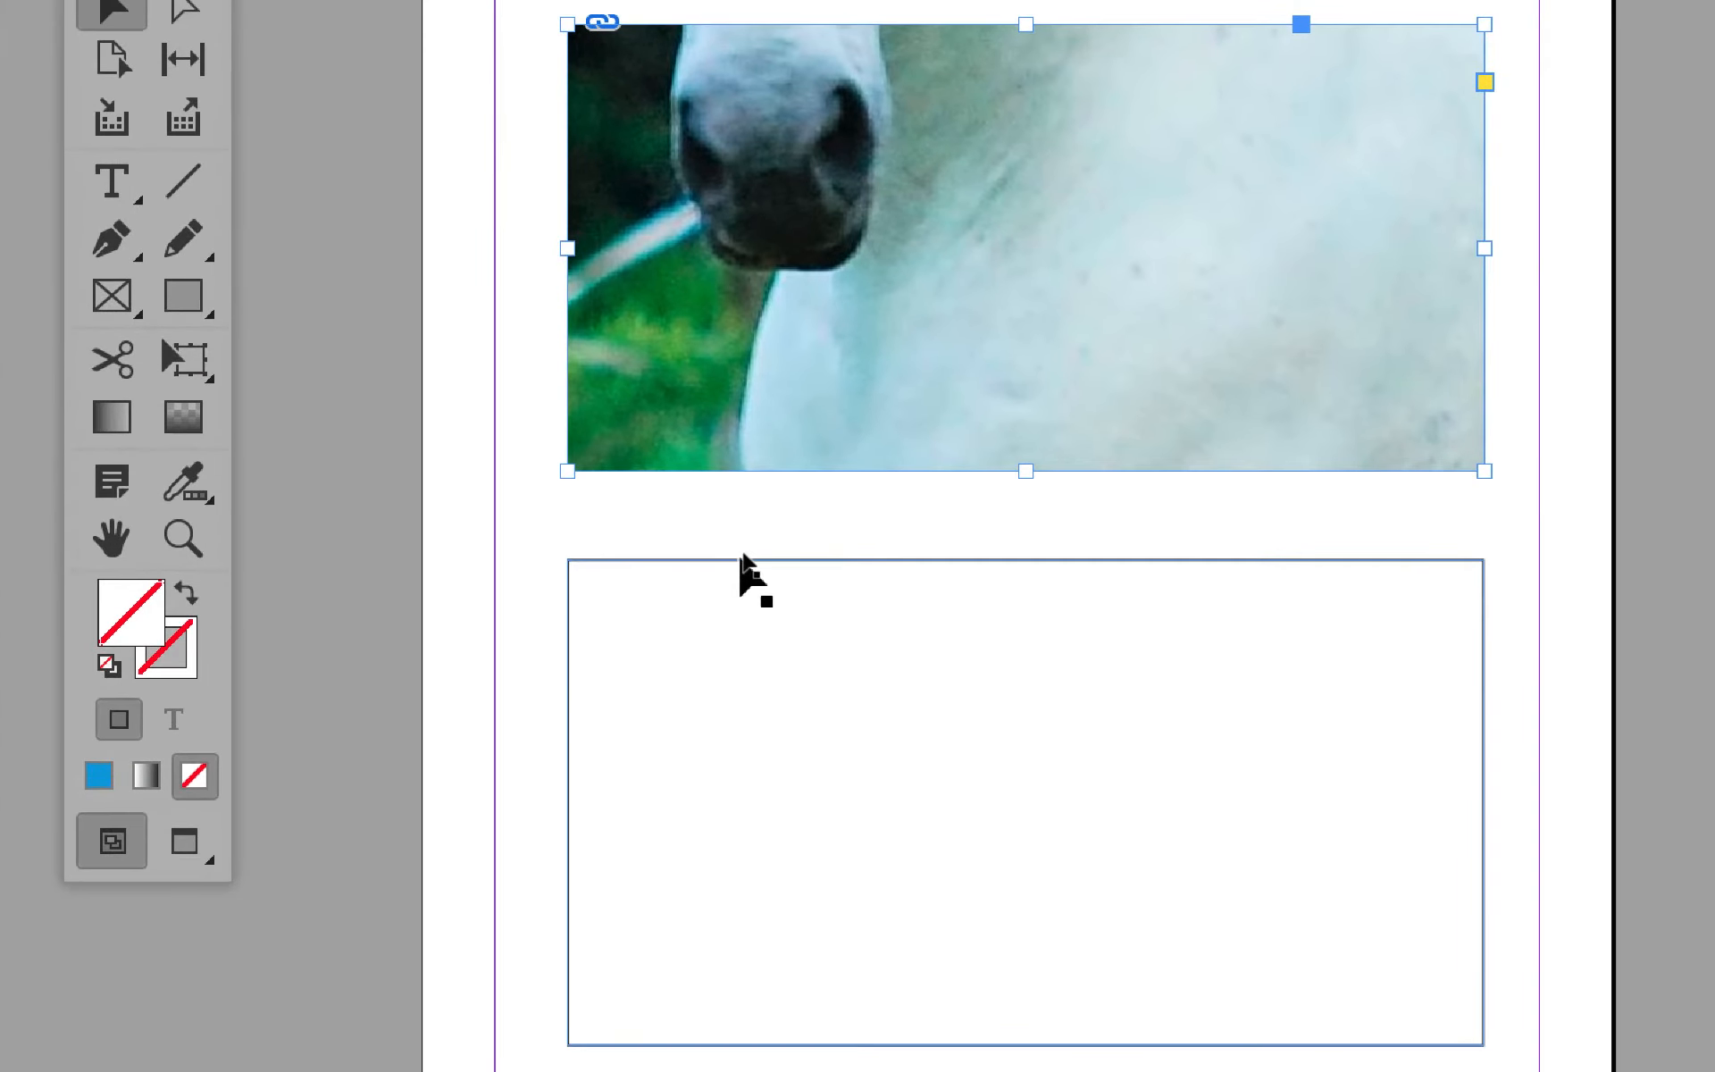
Import the picture of the brown horse against a blue sky (f85e96773828df139a7de05...0936.jpg) into the plain rectangle below the image frame.
{"action": "left_click", "coordinate": [743, 559]}
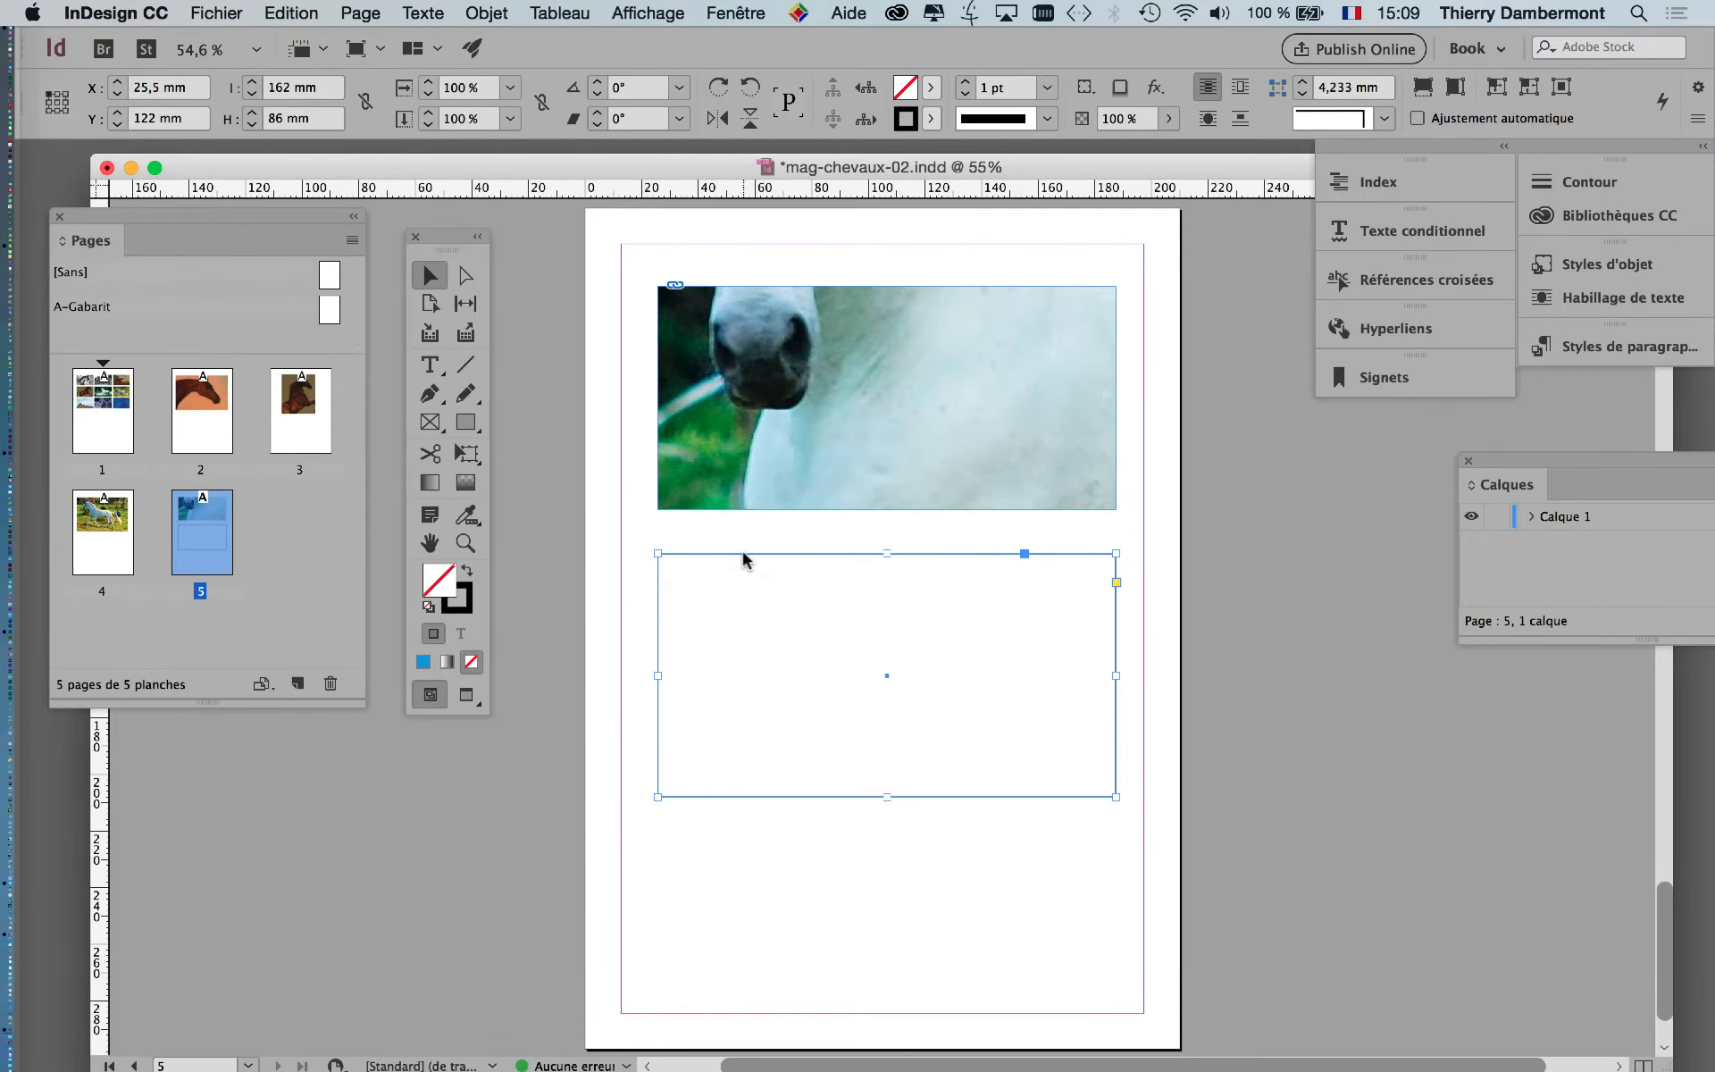
{"action": "key", "text": "super+d"}
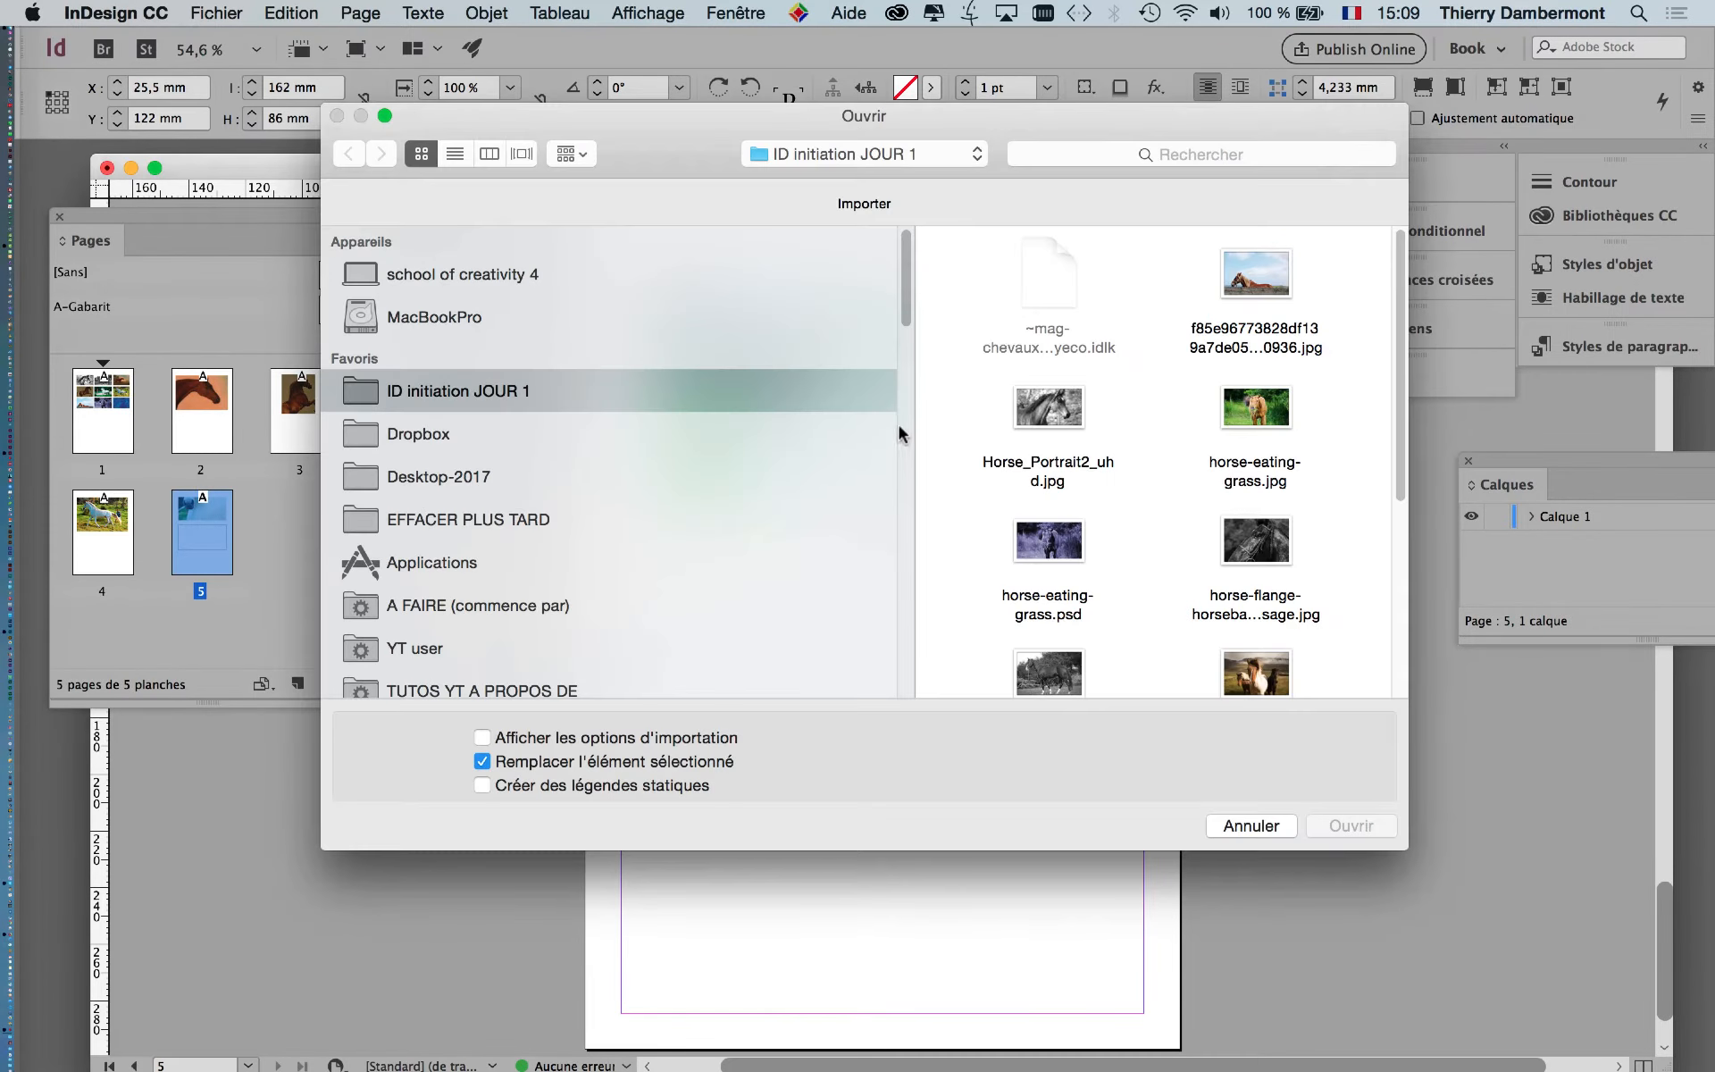
{"action": "left_click", "coordinate": [1246, 304]}
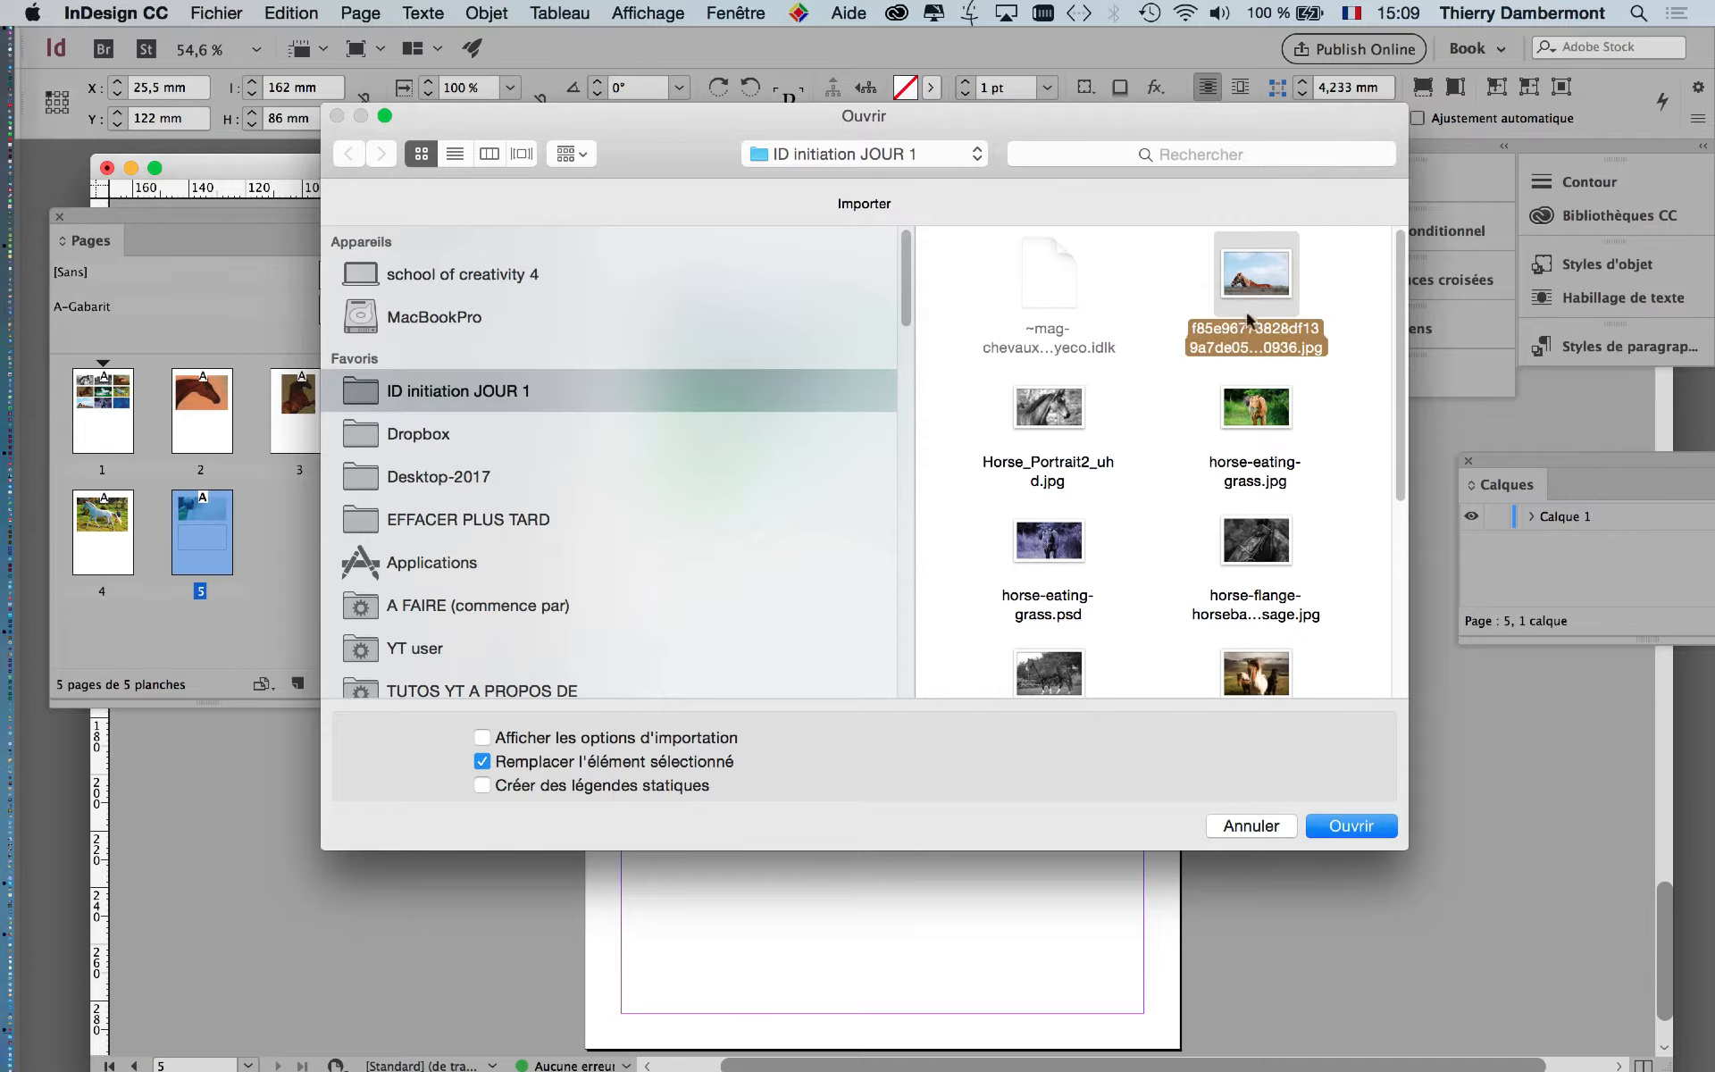
{"action": "left_click", "coordinate": [1332, 826]}
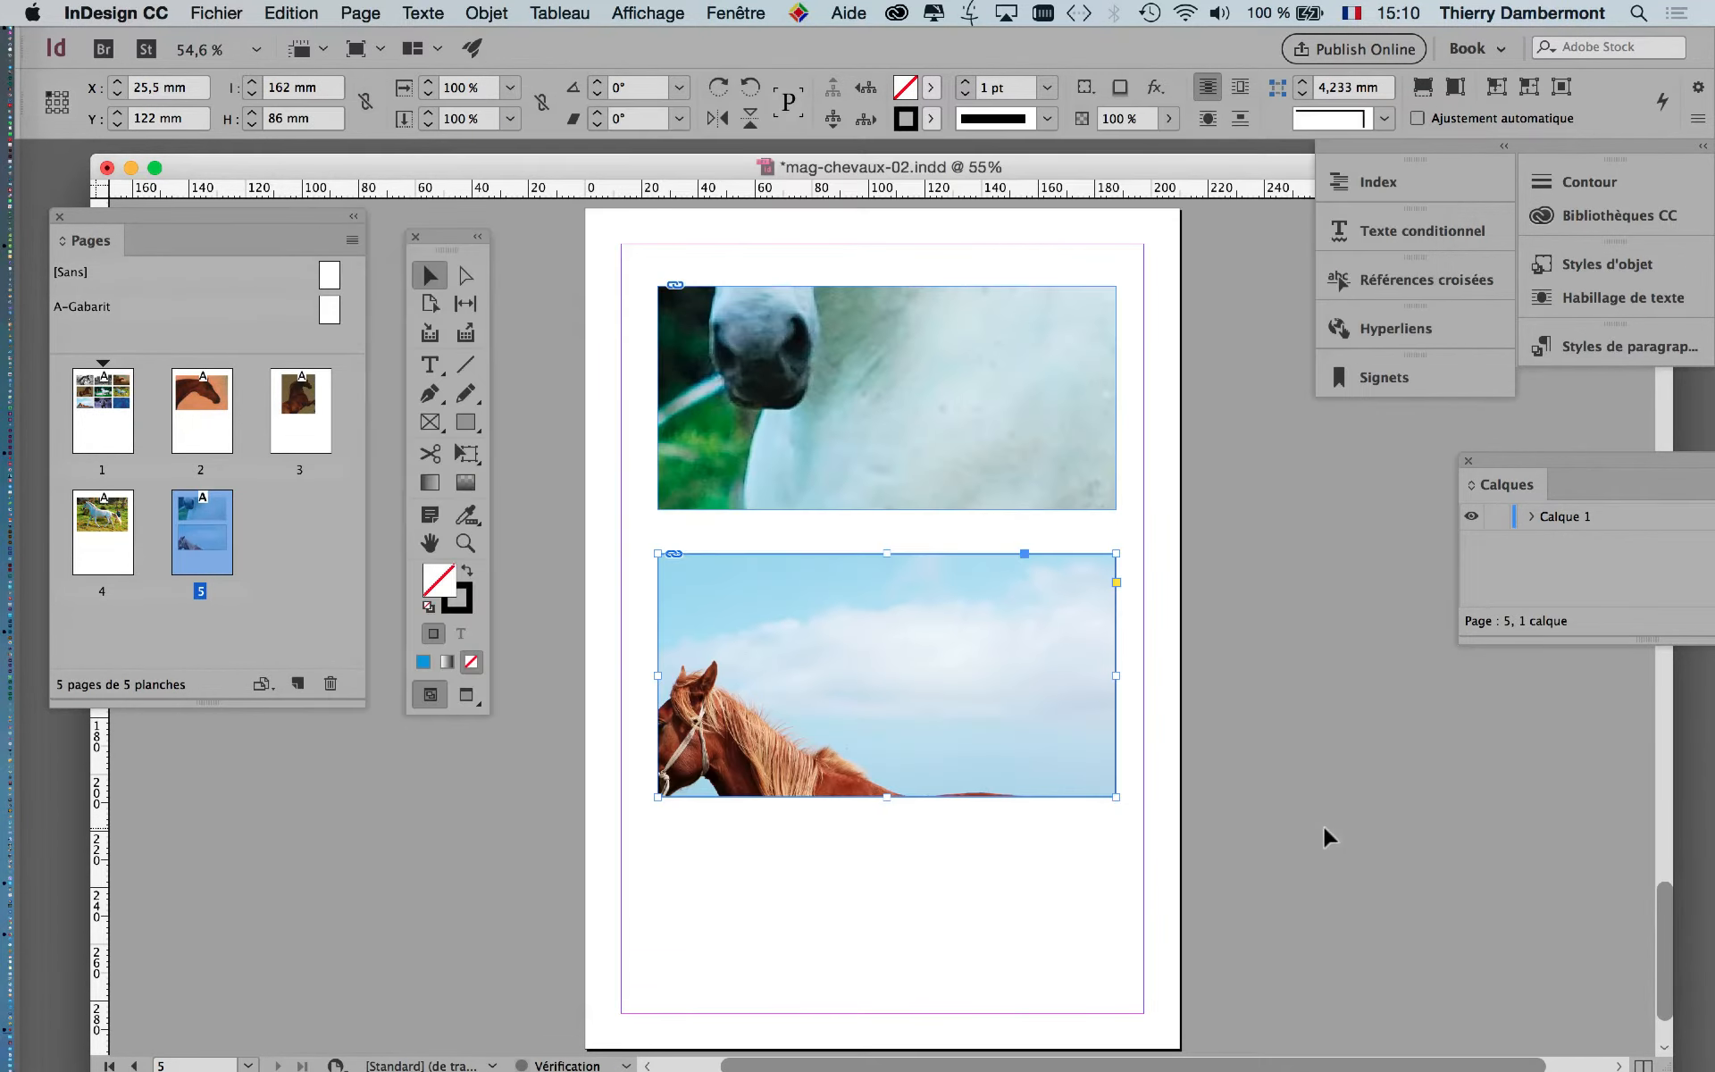